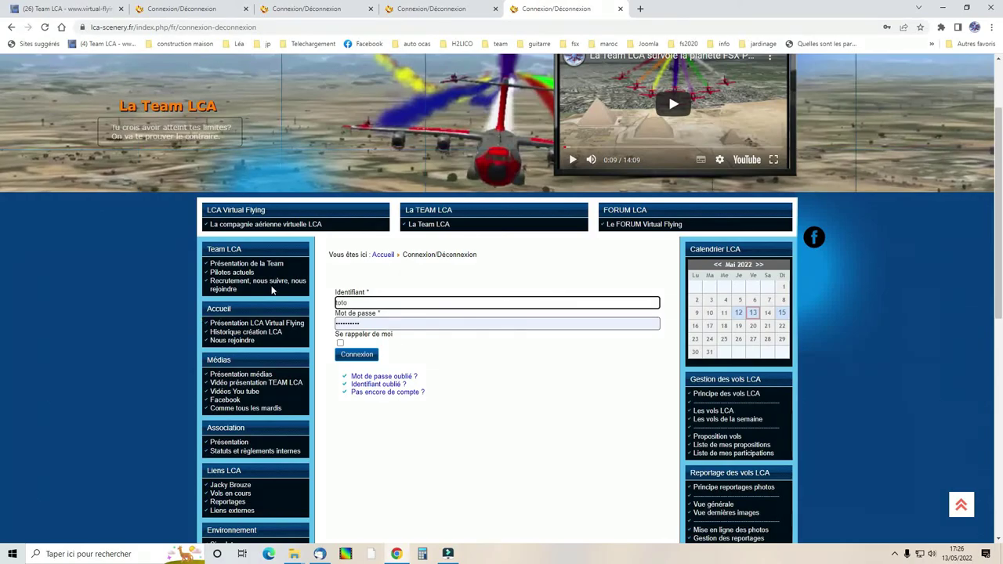
Re-enter the member password, log in, and decline Chrome's offer to save it.
click(365, 322)
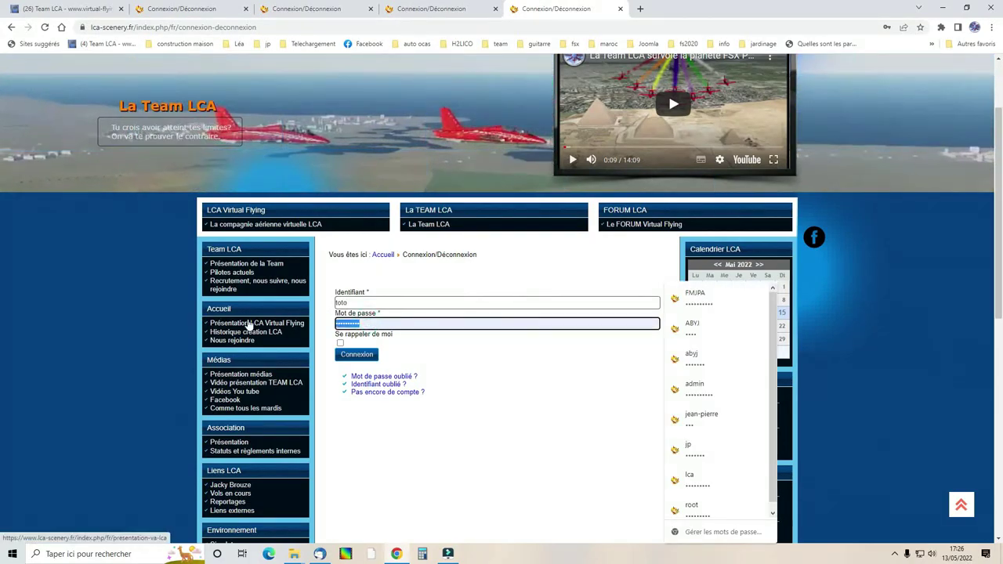
key(BackSpace)
text(••••••••)
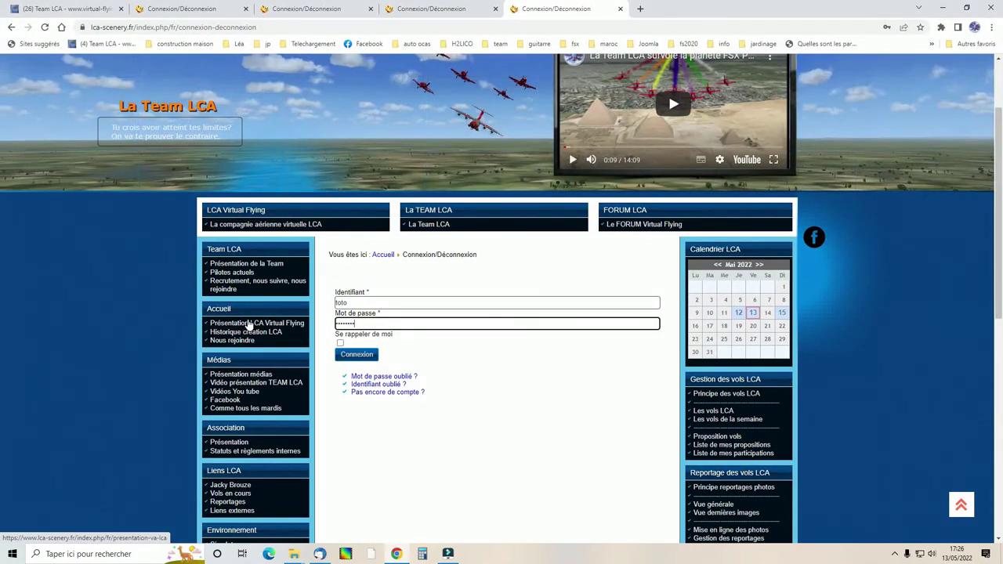
click(354, 354)
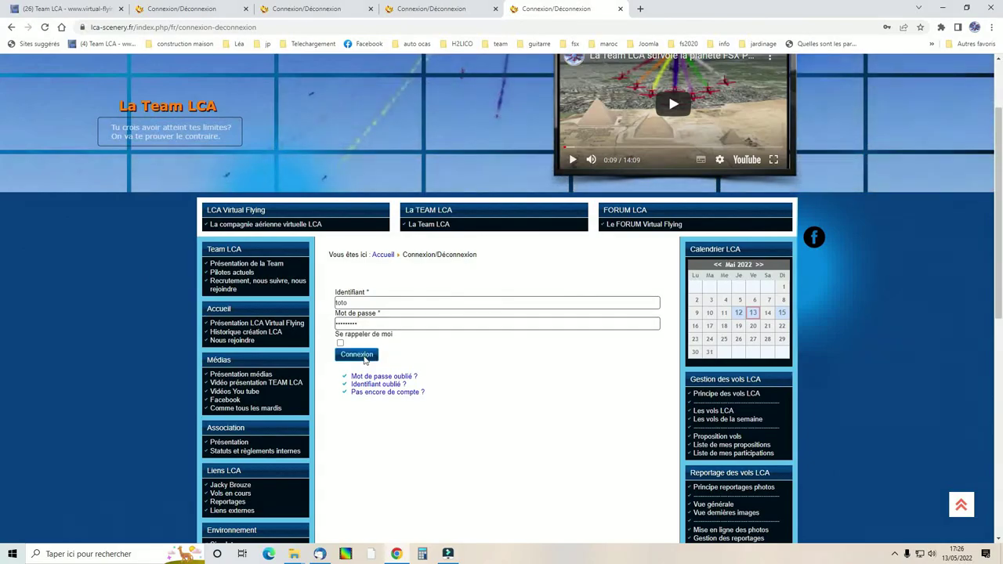
scroll(496, 354, down, 3)
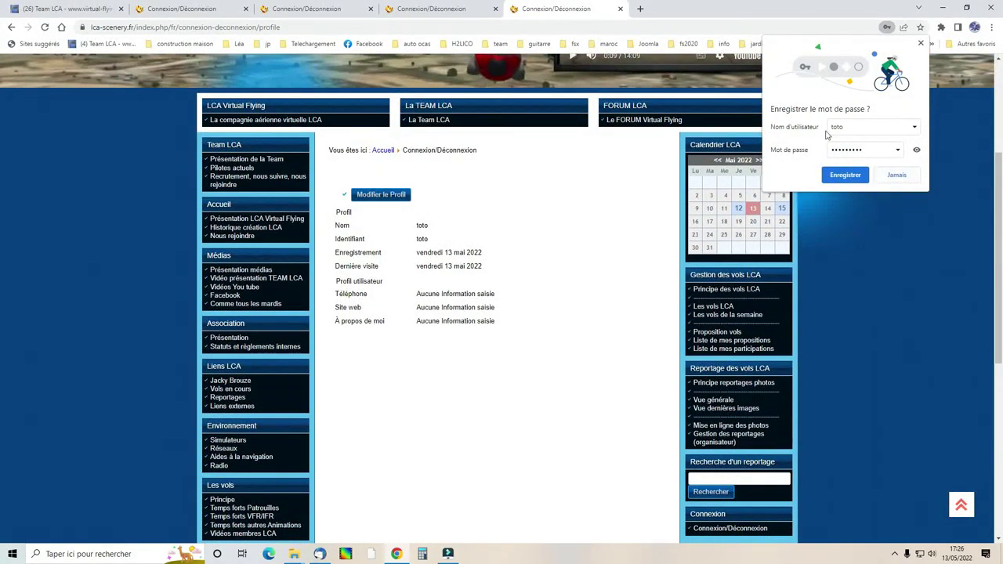
click(895, 178)
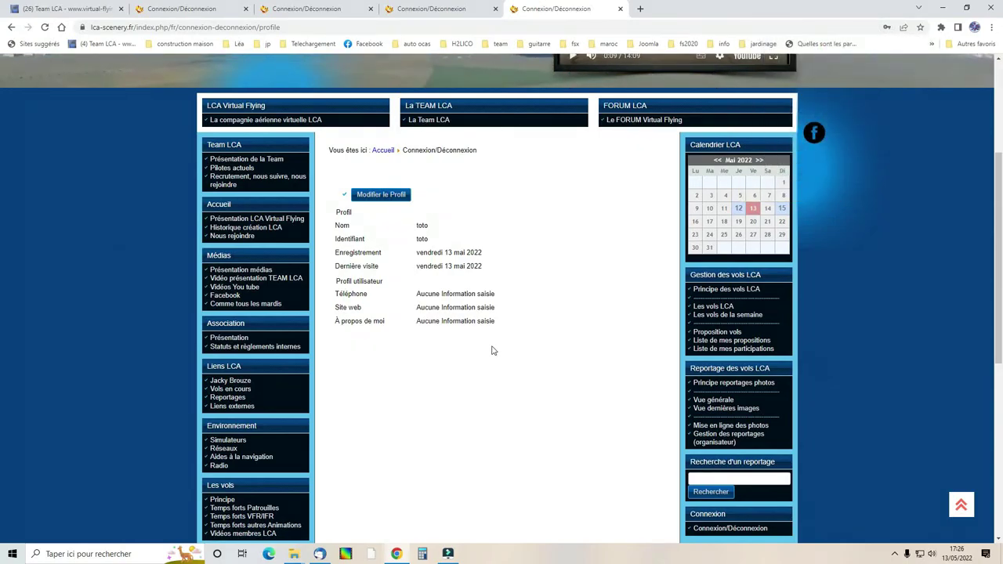
Read Principe des vols LCA and Les vols LCA, then open the Les vols de la semaine calendar.
click(754, 291)
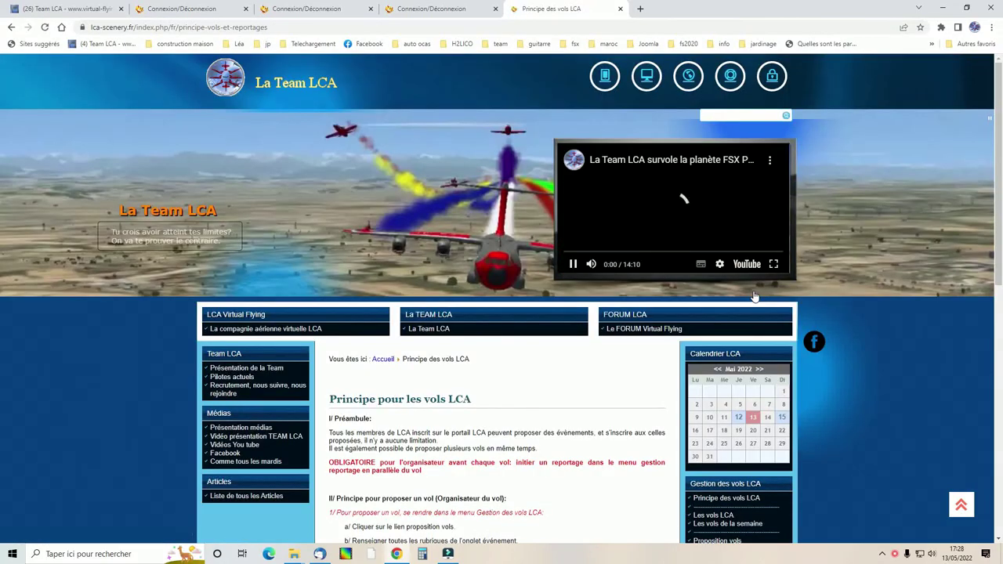
scroll(593, 399, down, 4)
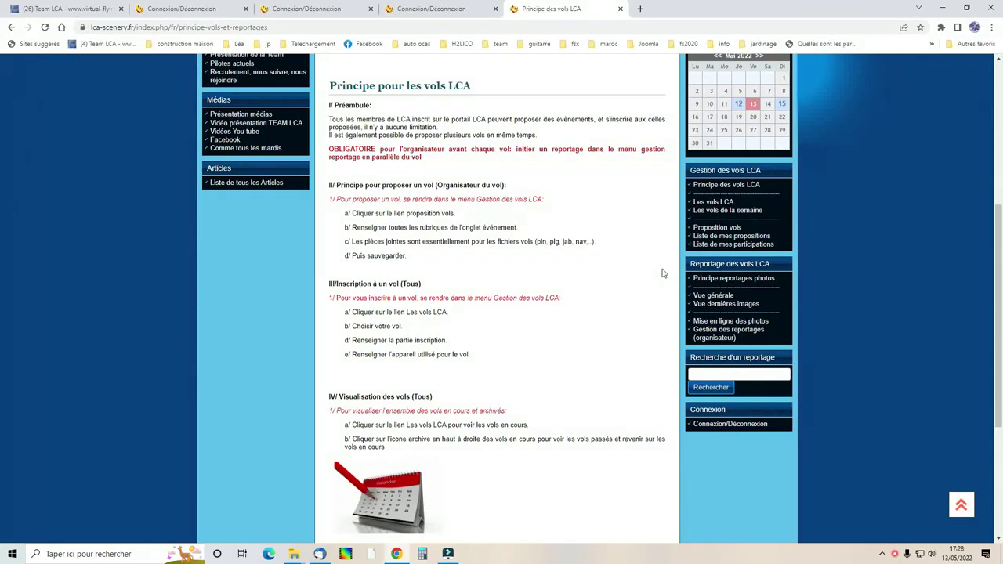
click(712, 202)
scroll(578, 369, down, 1)
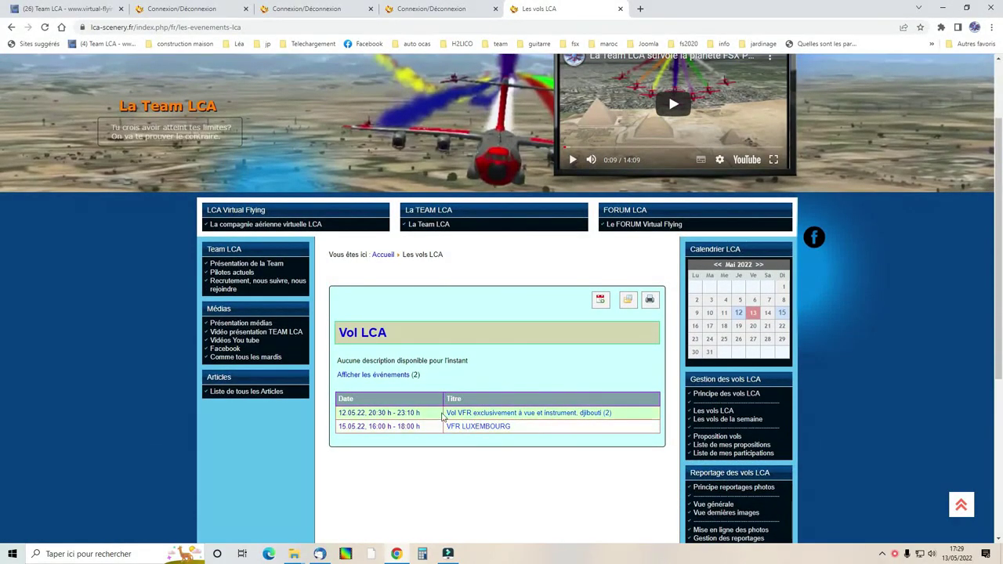
scroll(510, 473, down, 1)
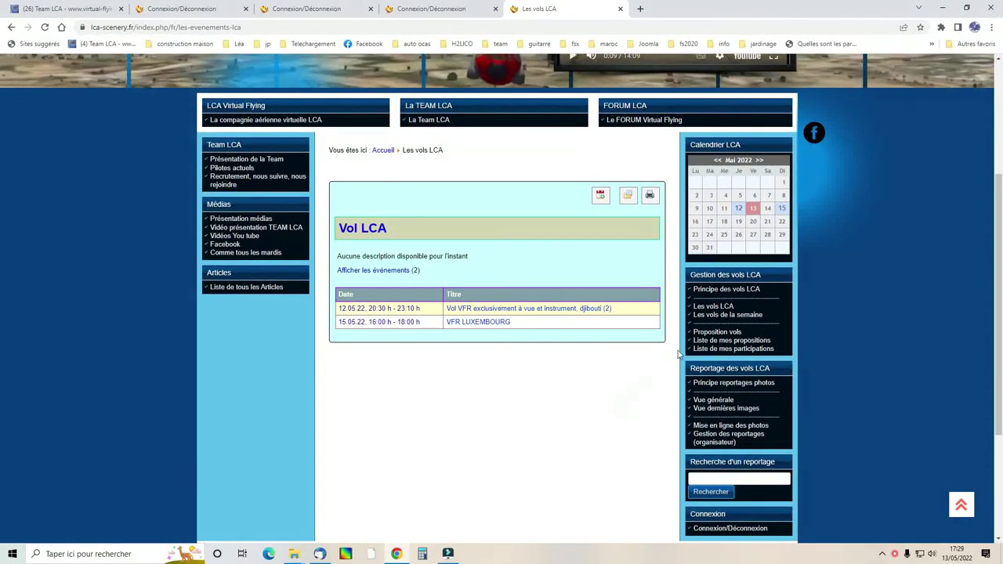
click(711, 315)
scroll(549, 381, down, 1)
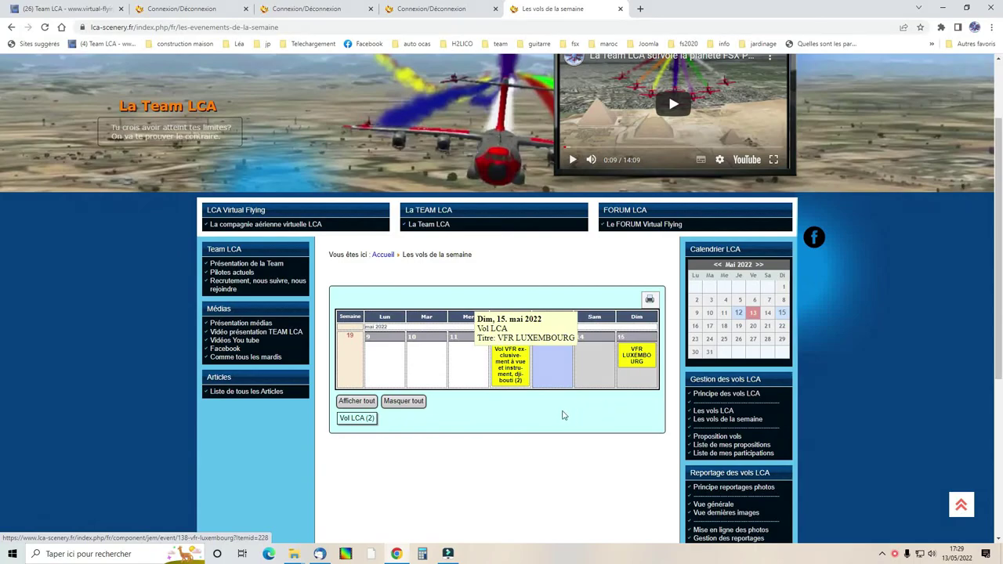
scroll(525, 428, down, 1)
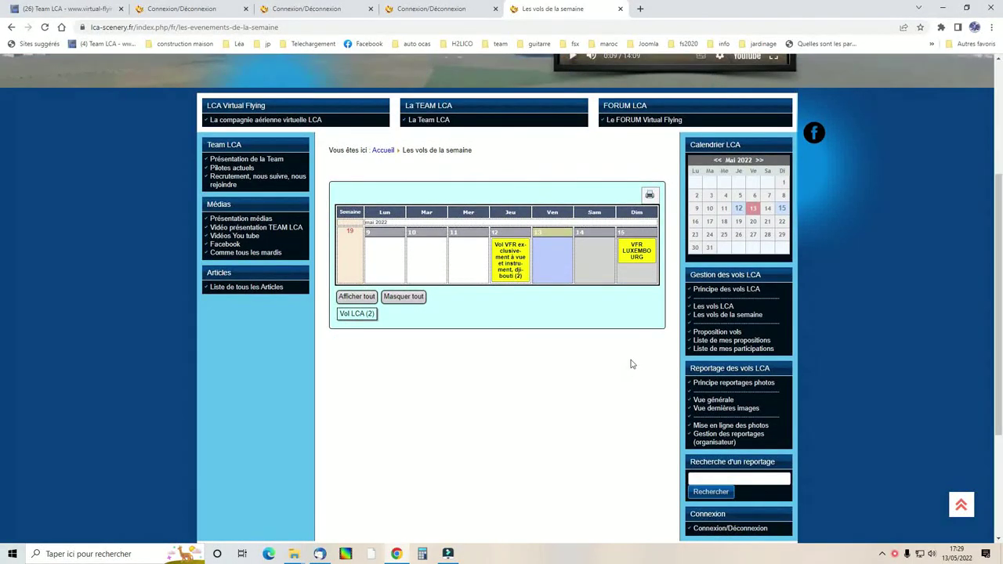
Open the Proposition vols form and enter the event title 'test'.
click(709, 334)
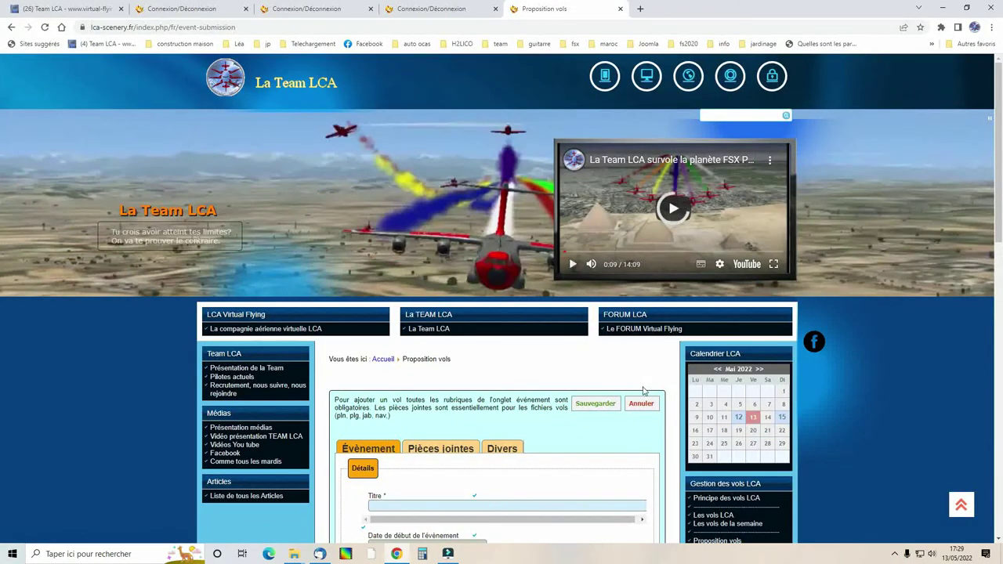
scroll(645, 388, down, 3)
scroll(640, 397, down, 1)
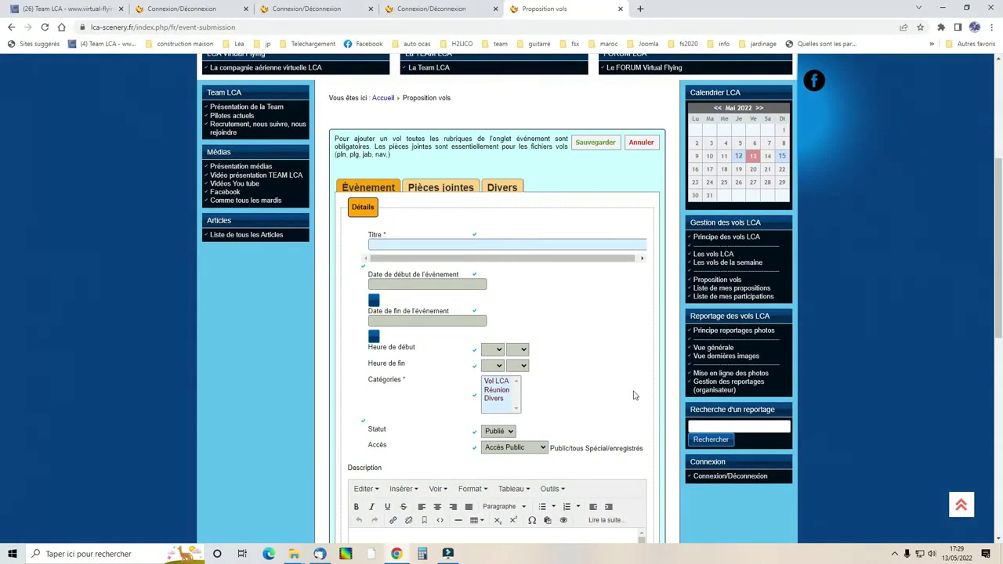
click(484, 245)
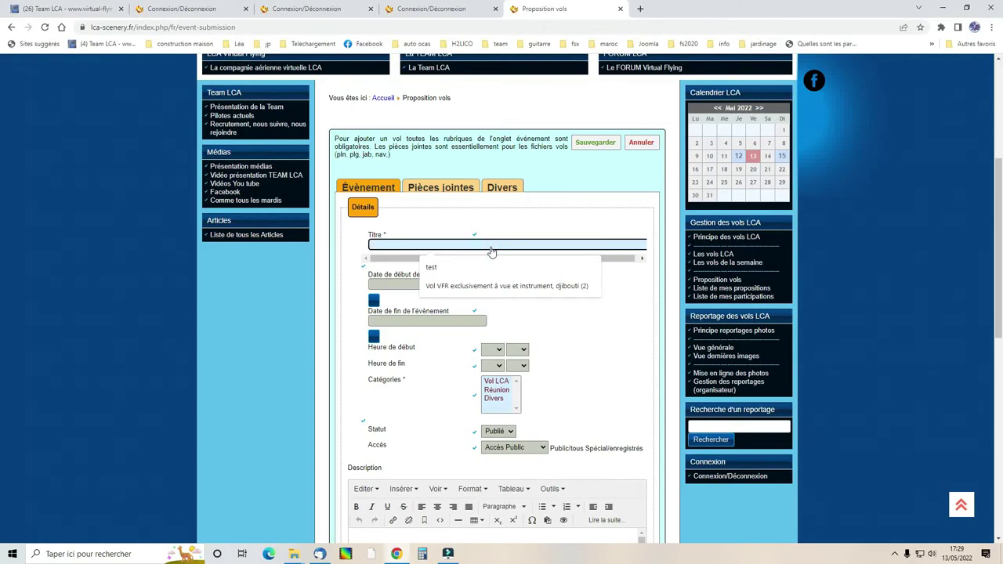
text(test vidéo)
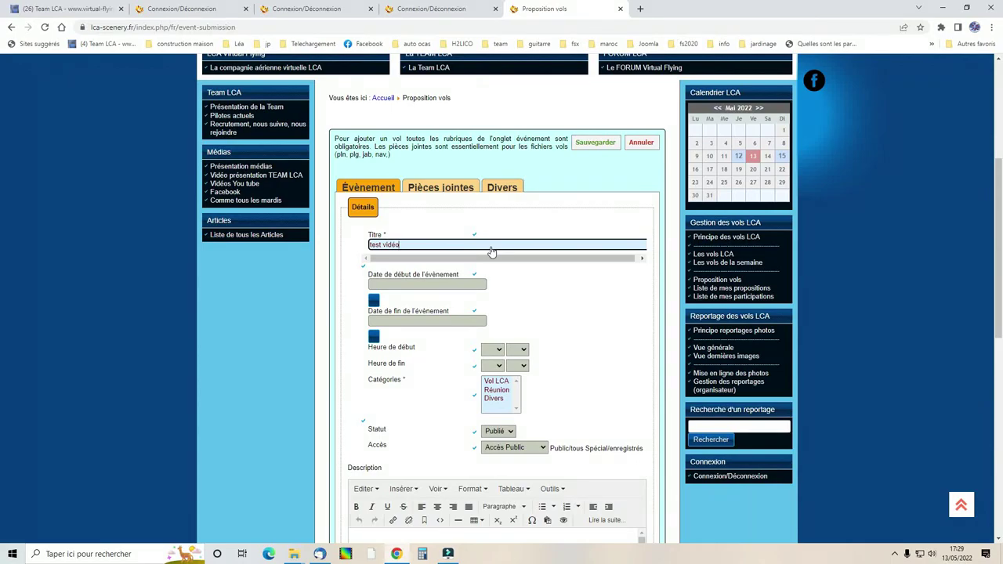
click(517, 280)
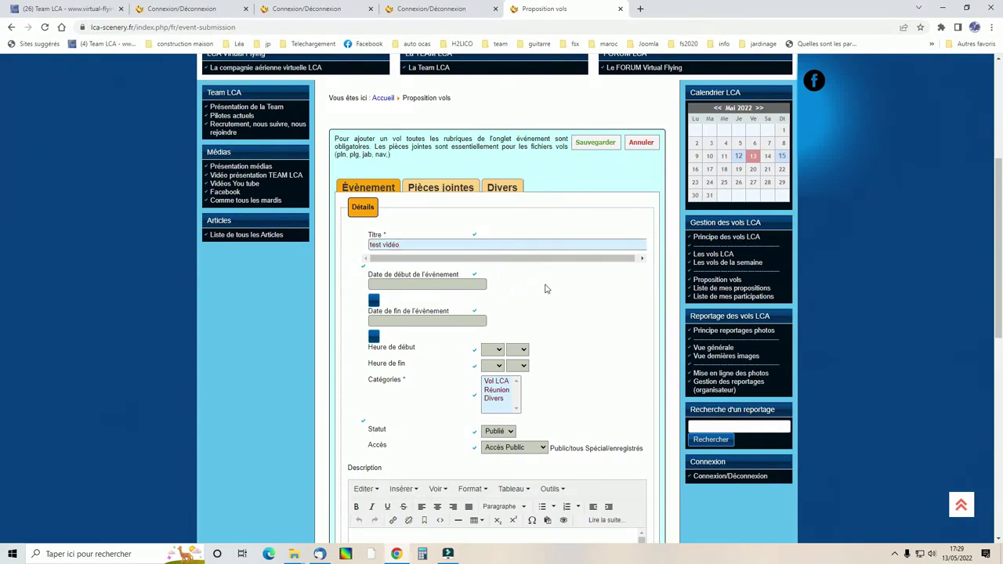
Set both the event's start and end dates to 16 May 2022.
click(482, 290)
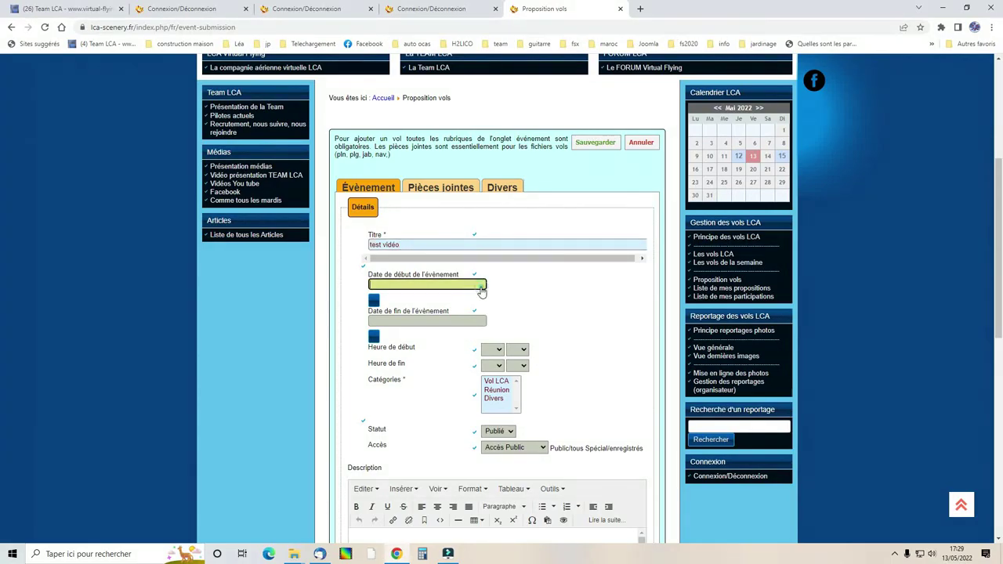
click(374, 300)
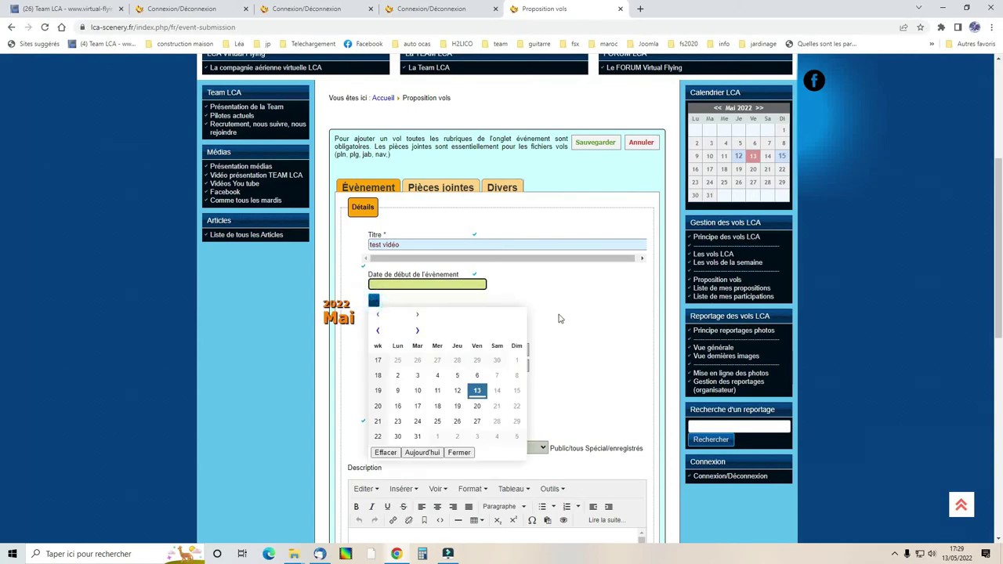
click(398, 407)
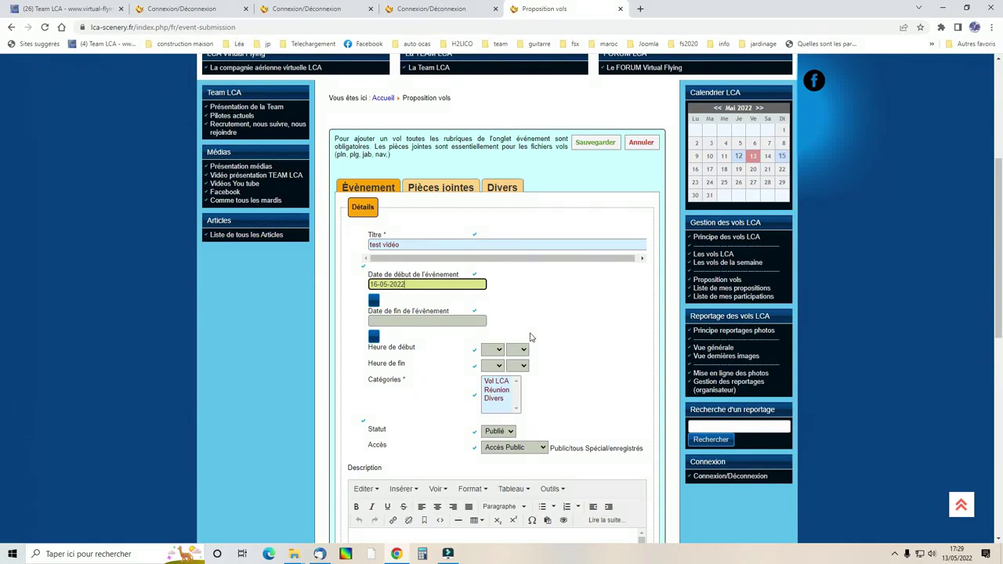
click(374, 337)
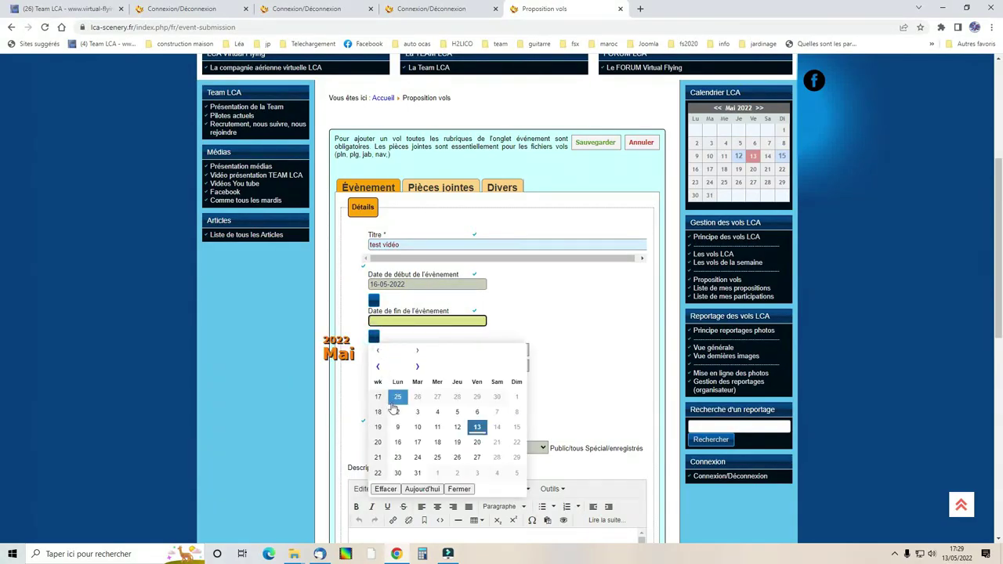
click(397, 442)
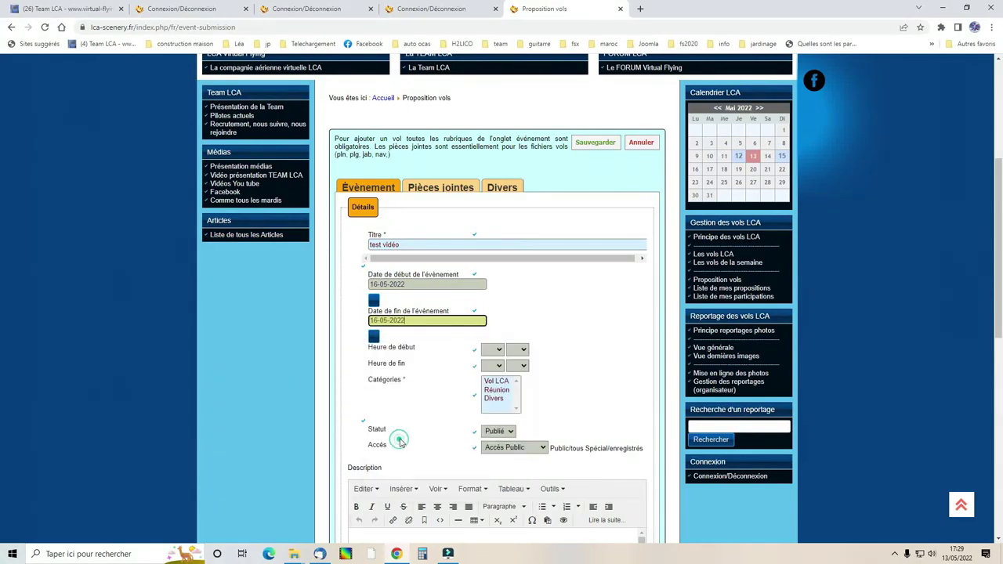
Set the event's start time to 20:29.
click(492, 349)
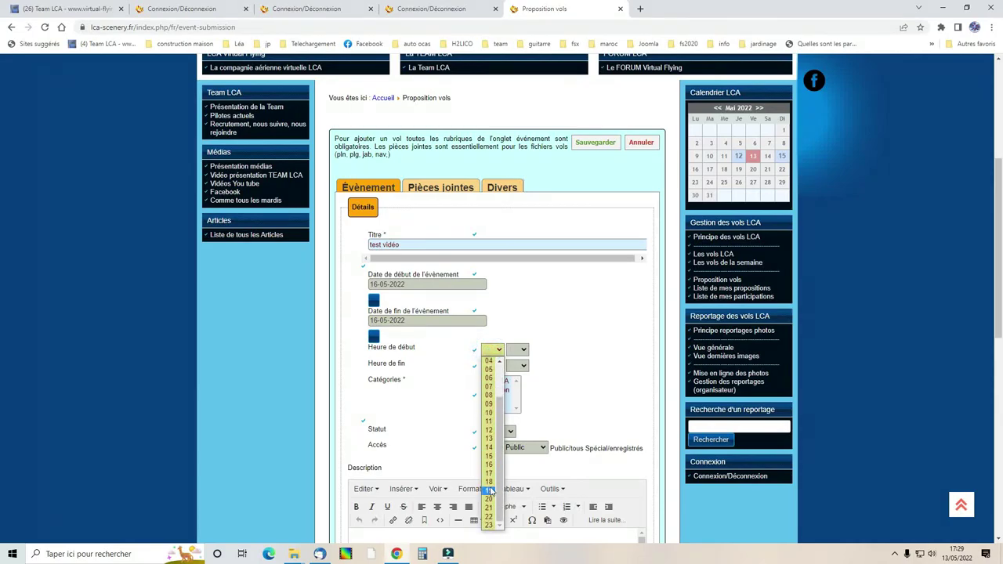
click(488, 499)
click(521, 349)
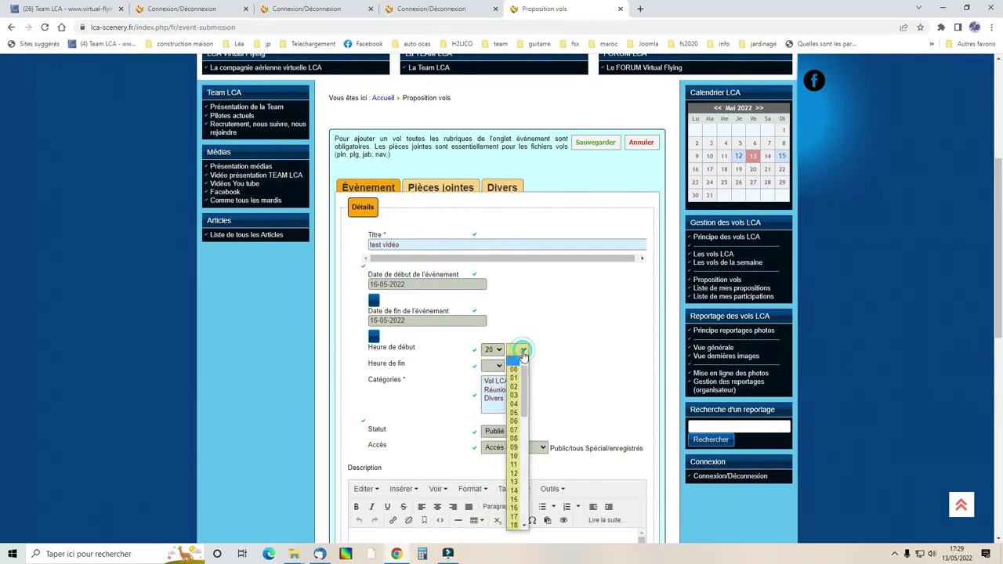
scroll(514, 494, down, 5)
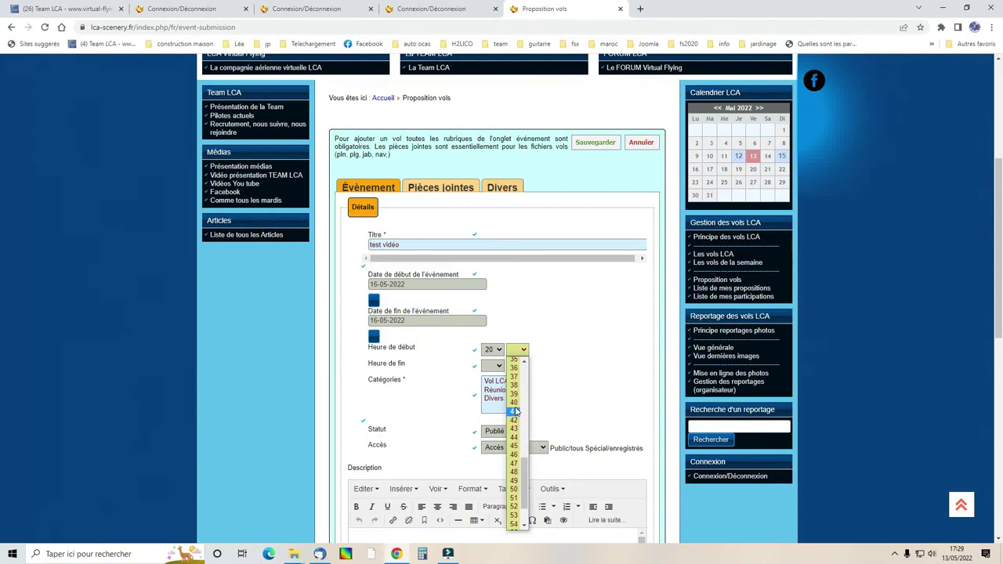
scroll(515, 415, up, 4)
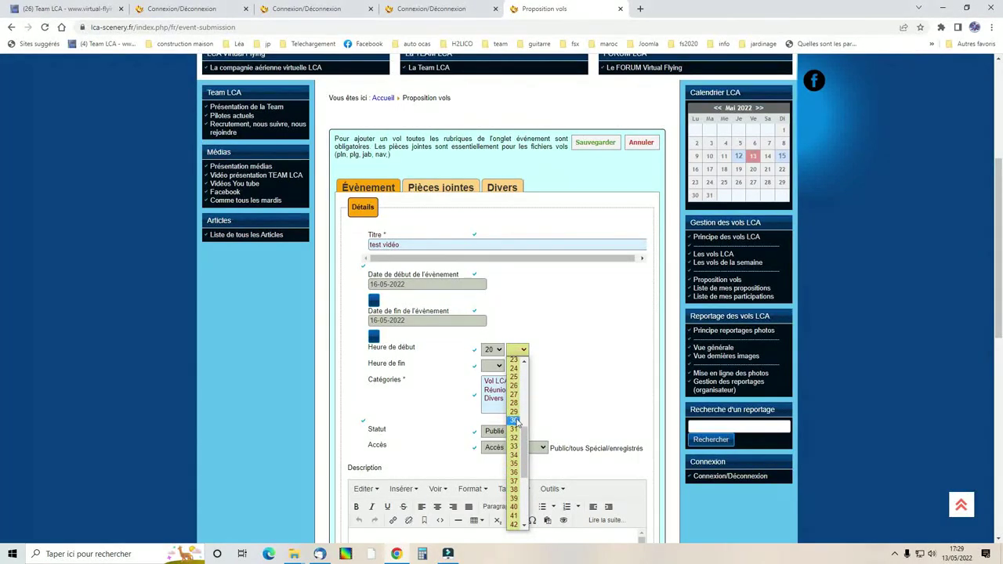
click(514, 411)
Set the end time to 23:18 and file the event under Vol LCA.
click(497, 366)
scroll(492, 344, down, 2)
click(488, 350)
click(521, 366)
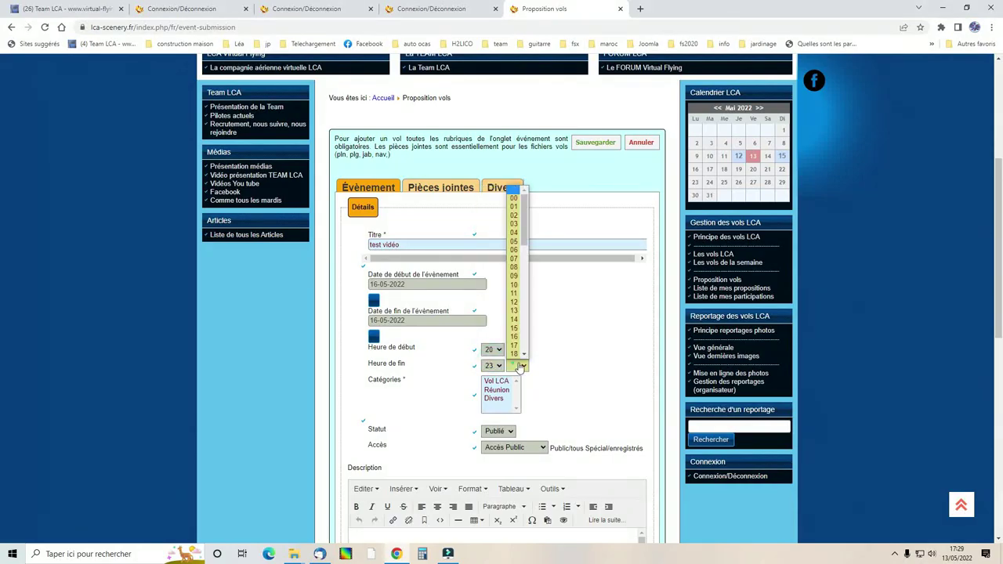
click(514, 354)
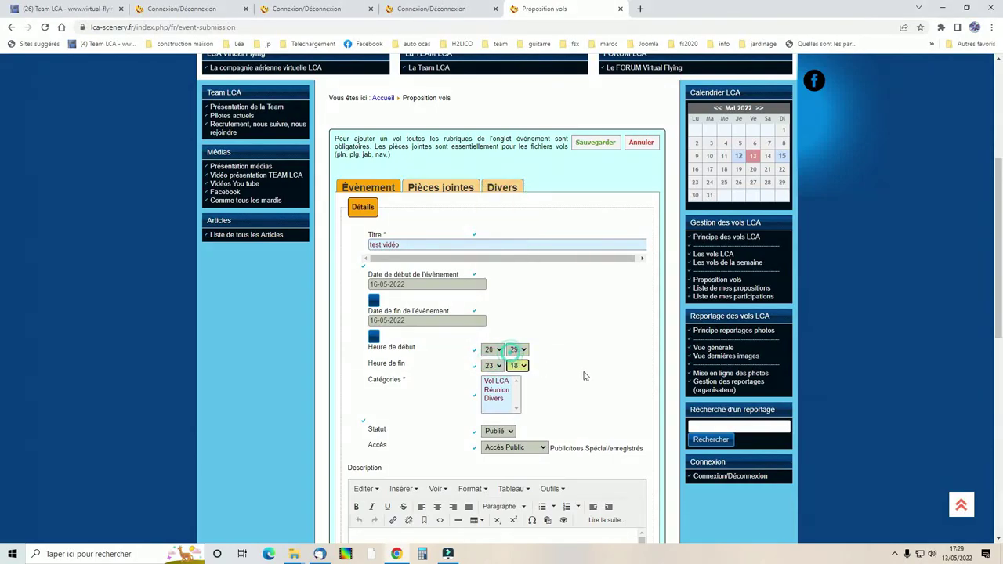
click(487, 381)
scroll(414, 415, down, 2)
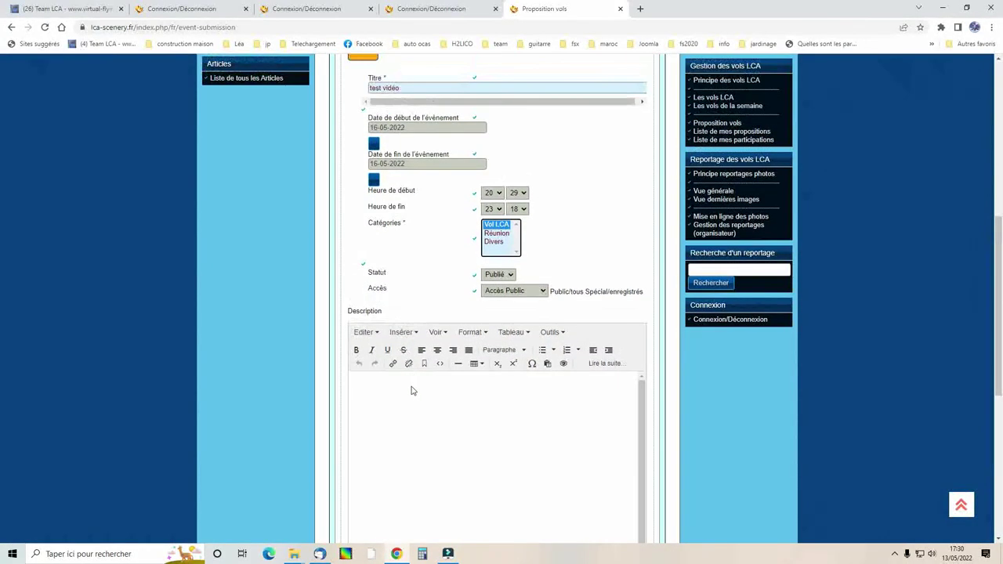
Write 'Bonjour, présentation vidéo' and make 'présentation vidéo' bold, italic and underlined.
click(407, 390)
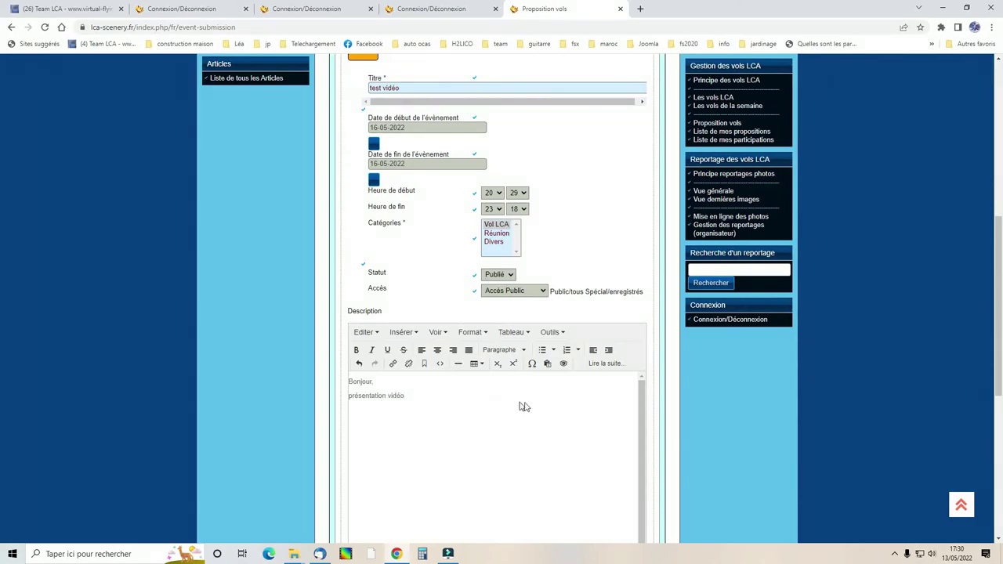
drag(403, 398, 318, 397)
click(355, 350)
click(372, 350)
click(387, 349)
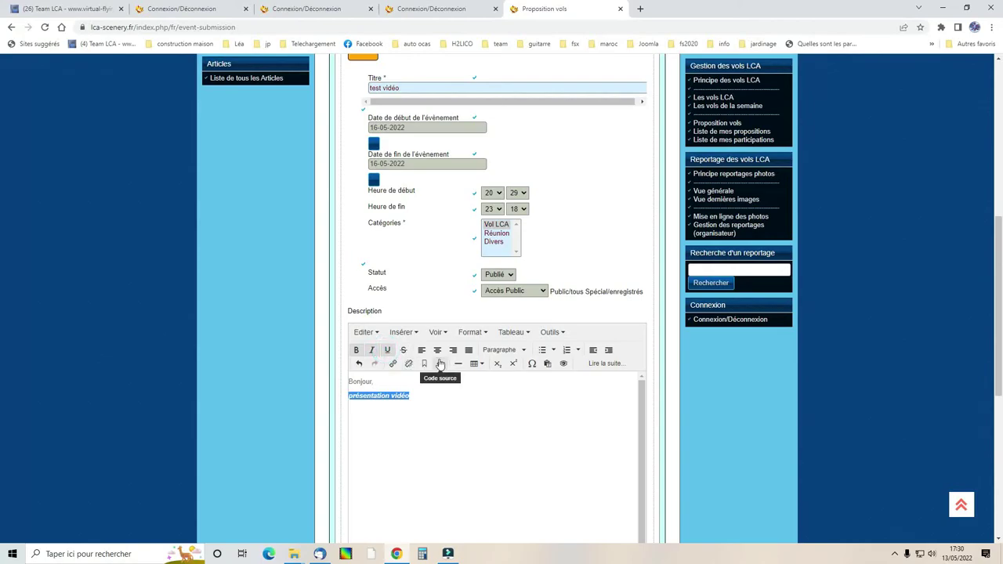
scroll(519, 413, down, 1)
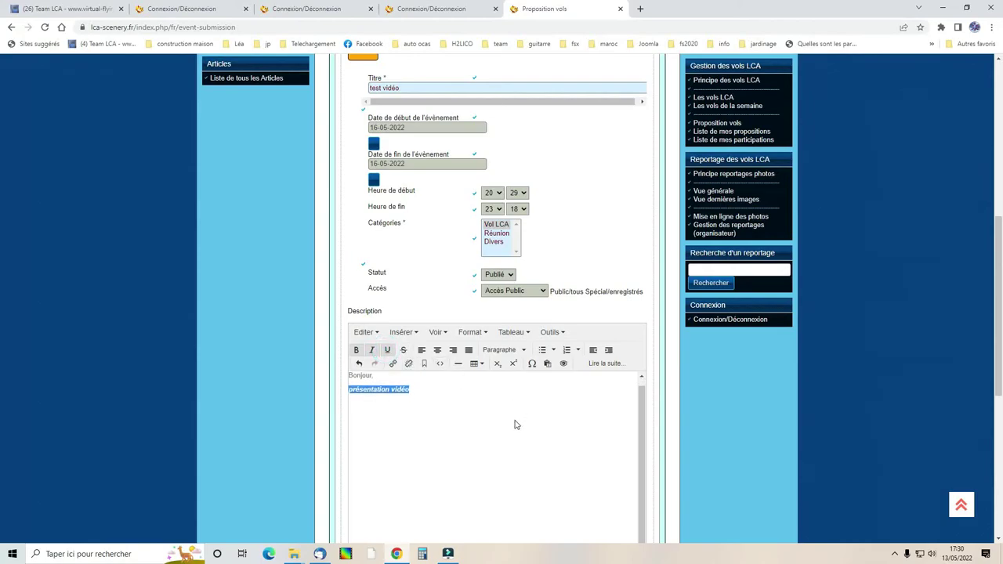
scroll(493, 416, down, 4)
scroll(568, 358, up, 5)
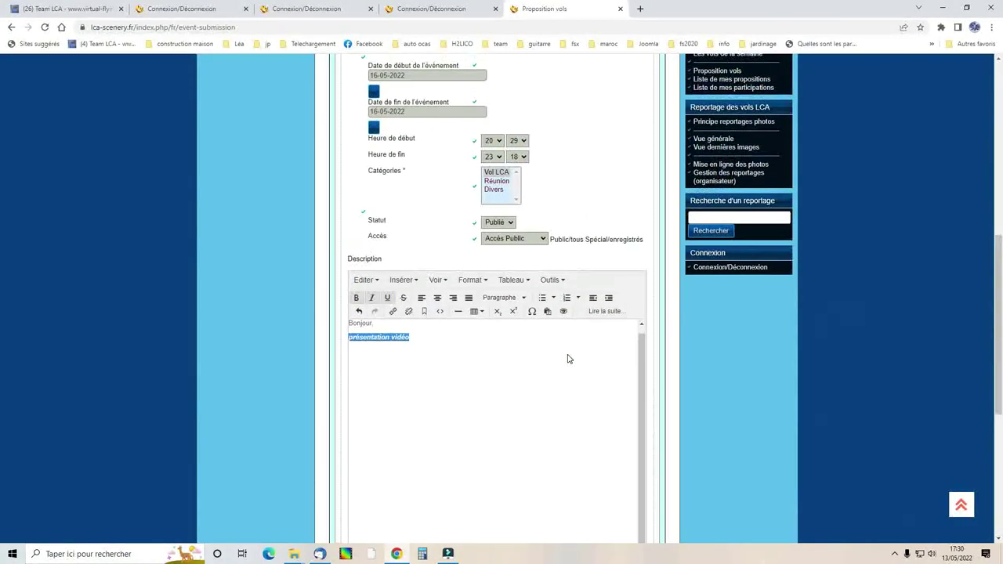
scroll(588, 317, up, 1)
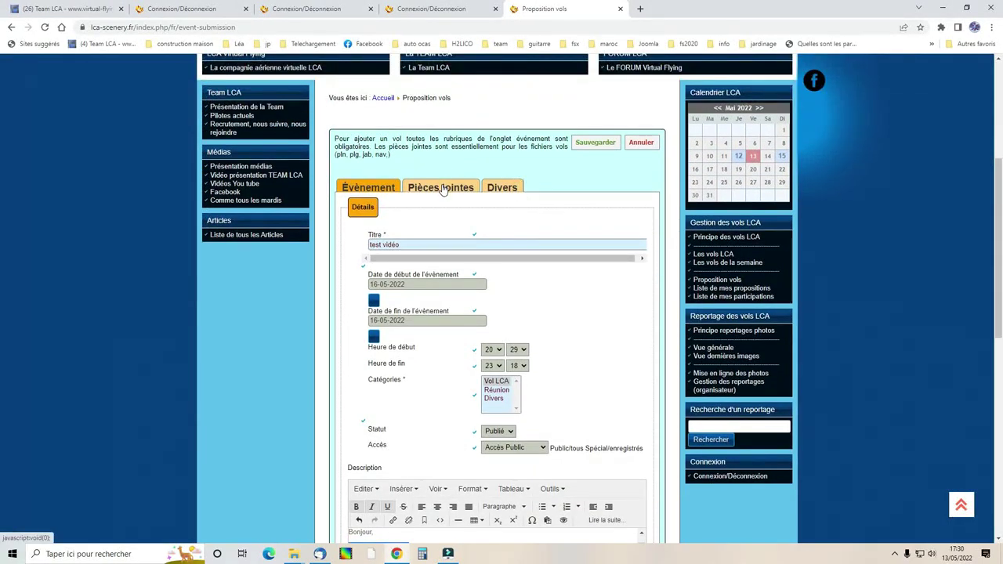
Attach espagne(19).pln in Pièces jointes with Accès Public, name and description 'test'.
click(443, 190)
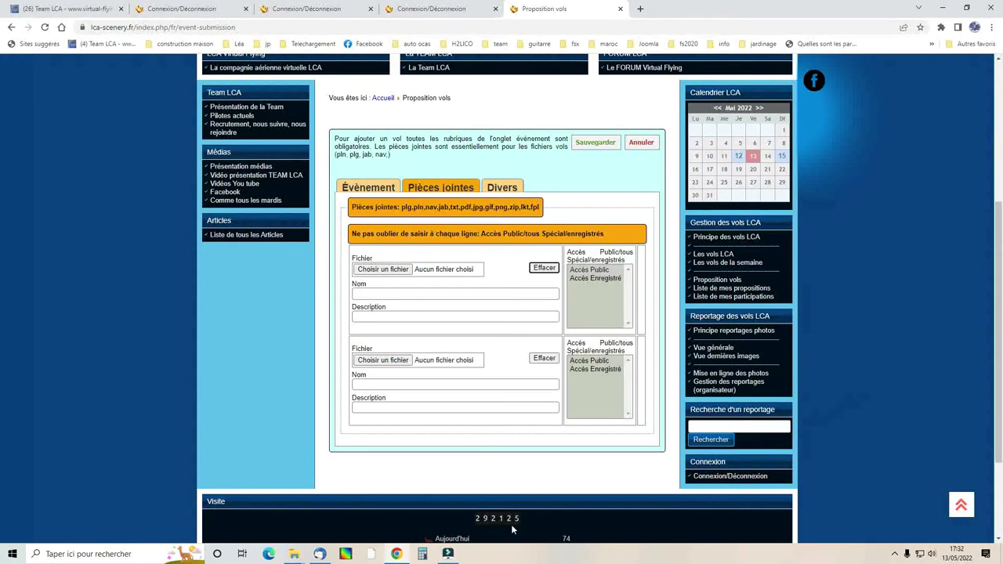
click(383, 270)
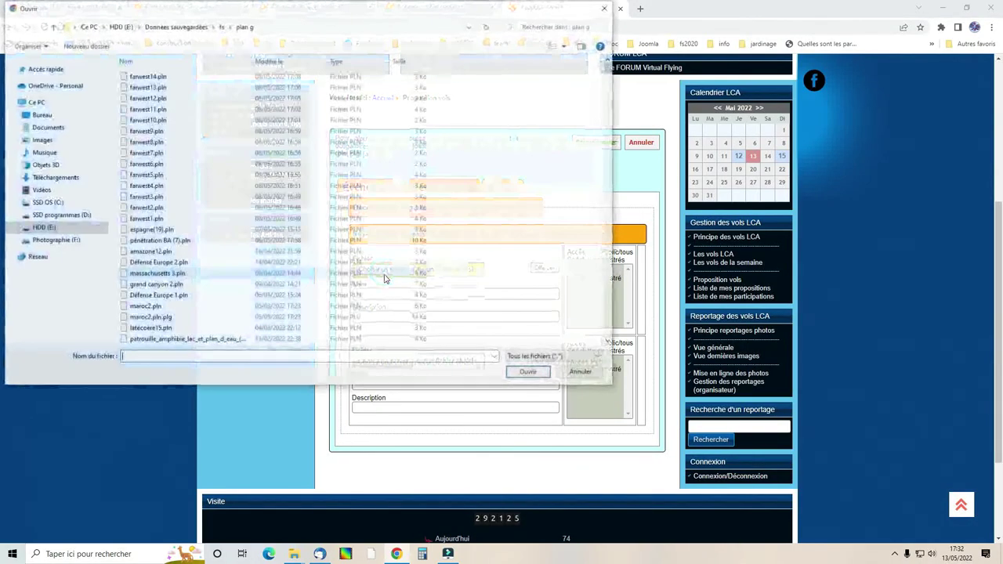
double_click(152, 230)
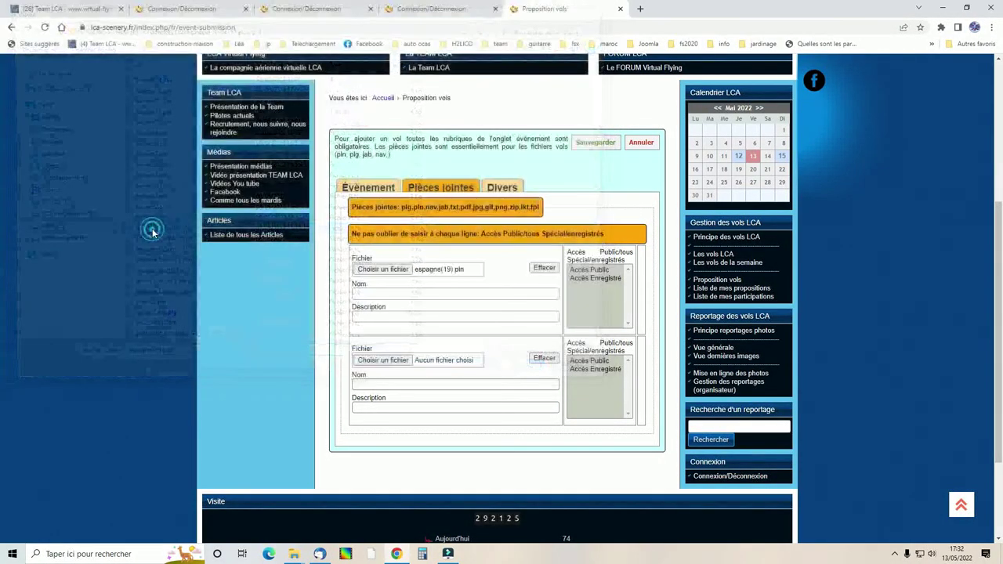
click(588, 269)
click(466, 296)
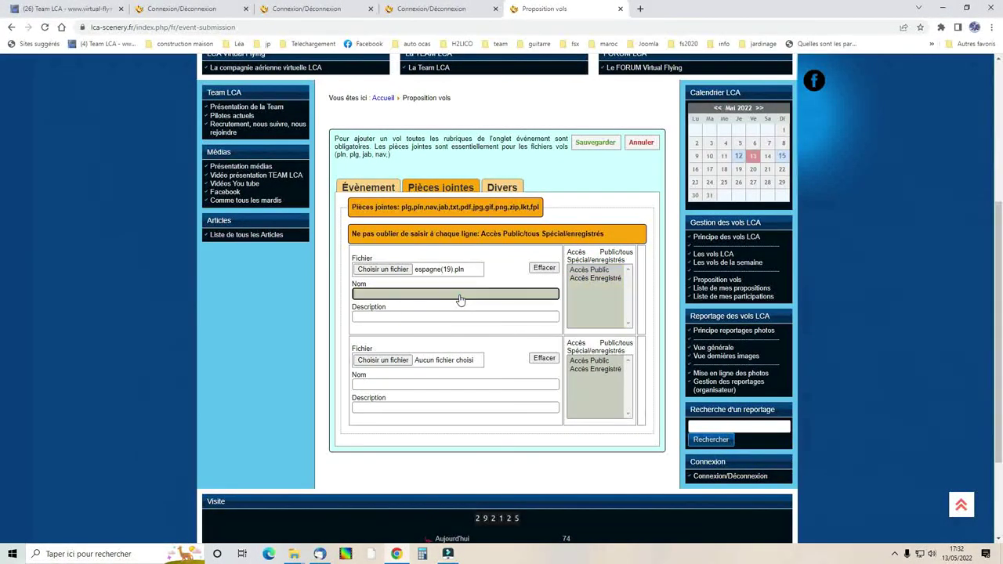
text(test)
click(451, 317)
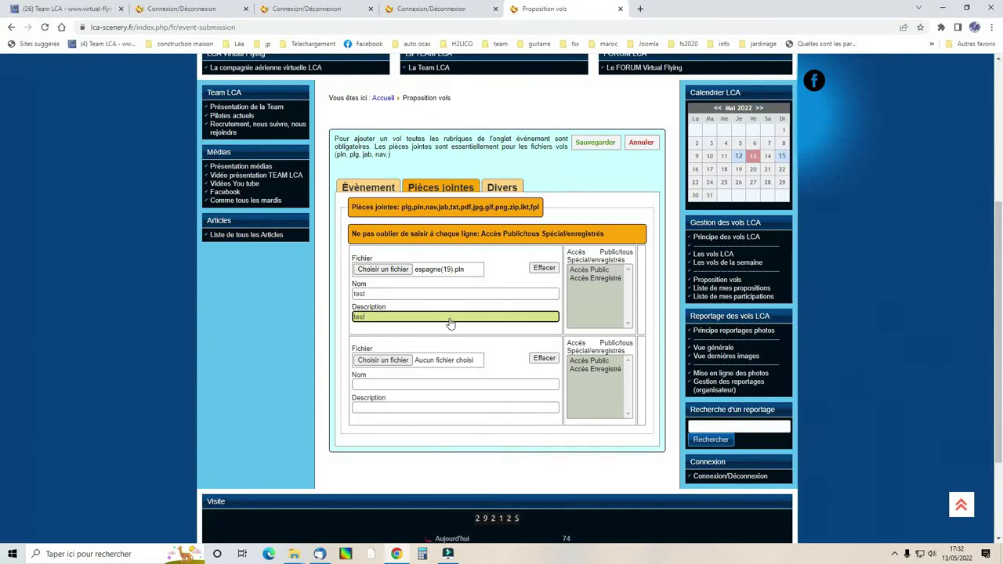
click(451, 323)
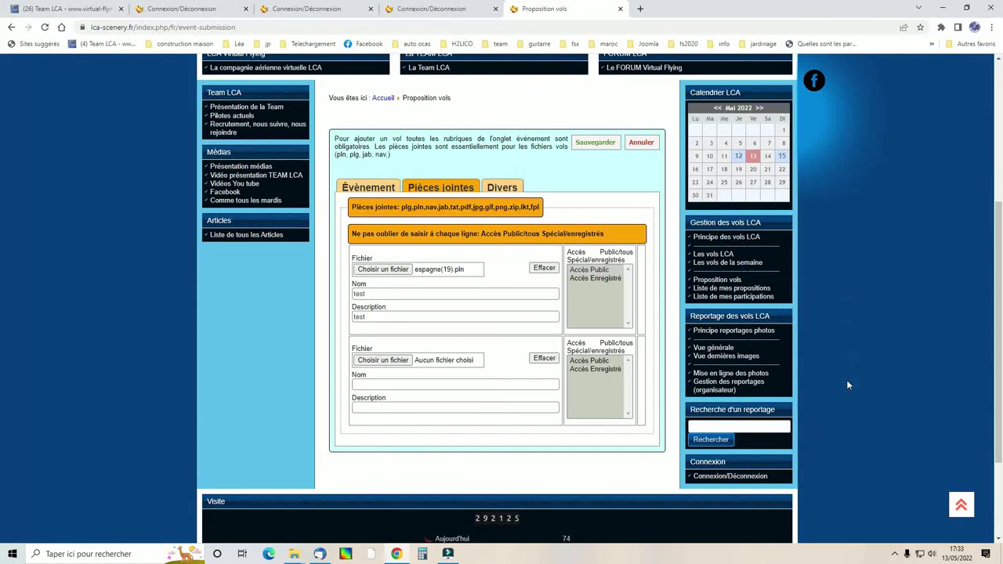
right_click(444, 557)
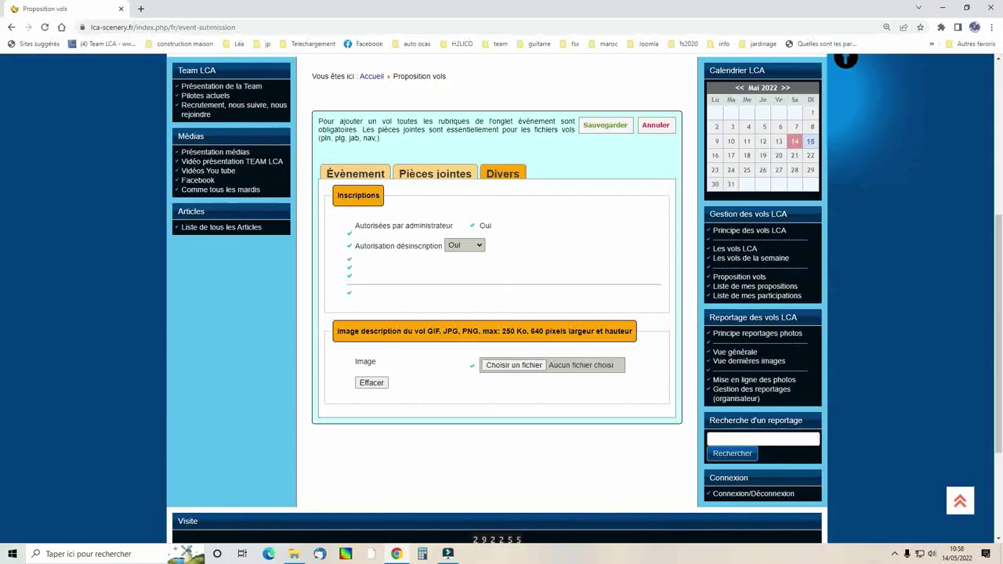
Make the first attachment public, then pick alcyon.gif from the fs folder as the Divers image.
click(454, 179)
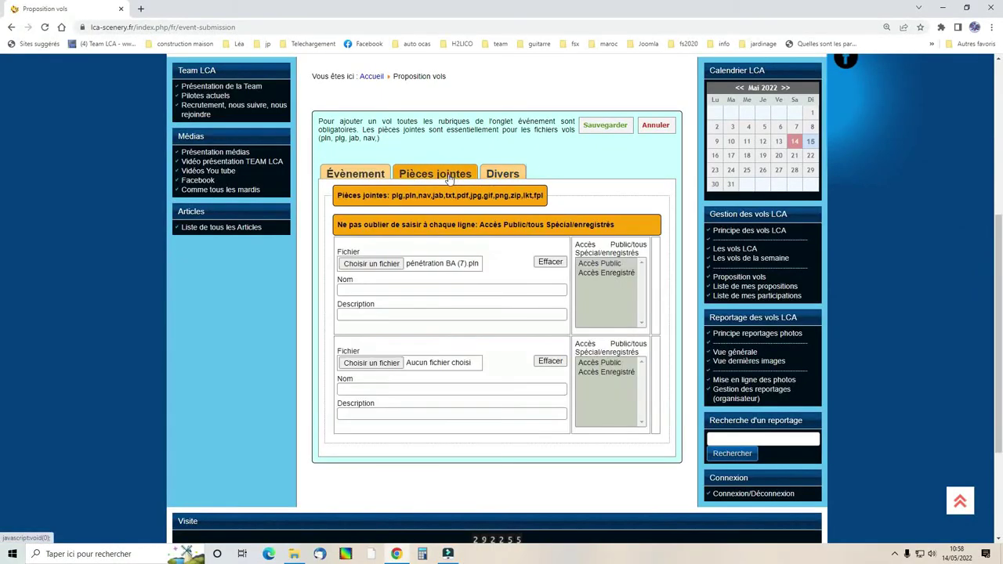
click(597, 264)
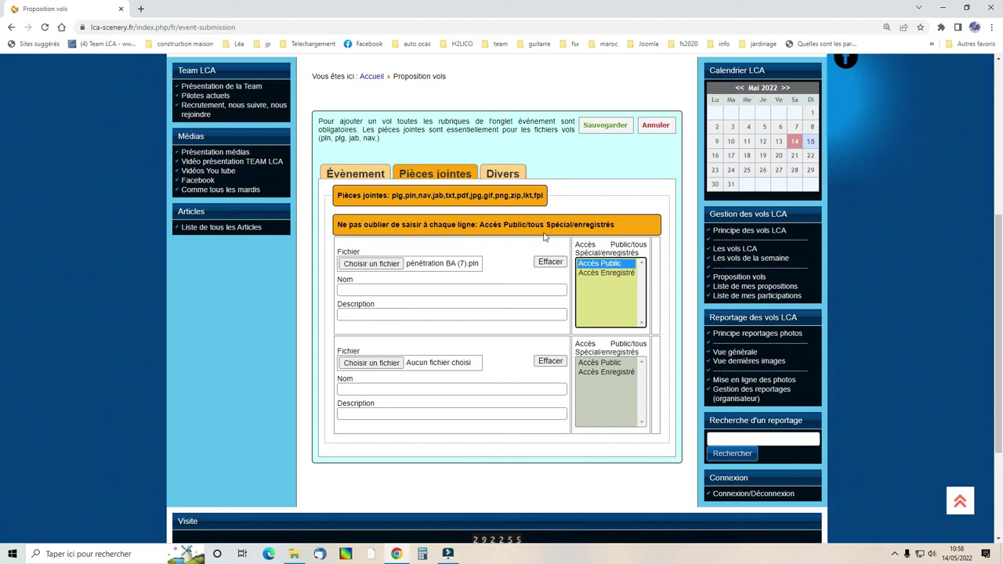
click(506, 180)
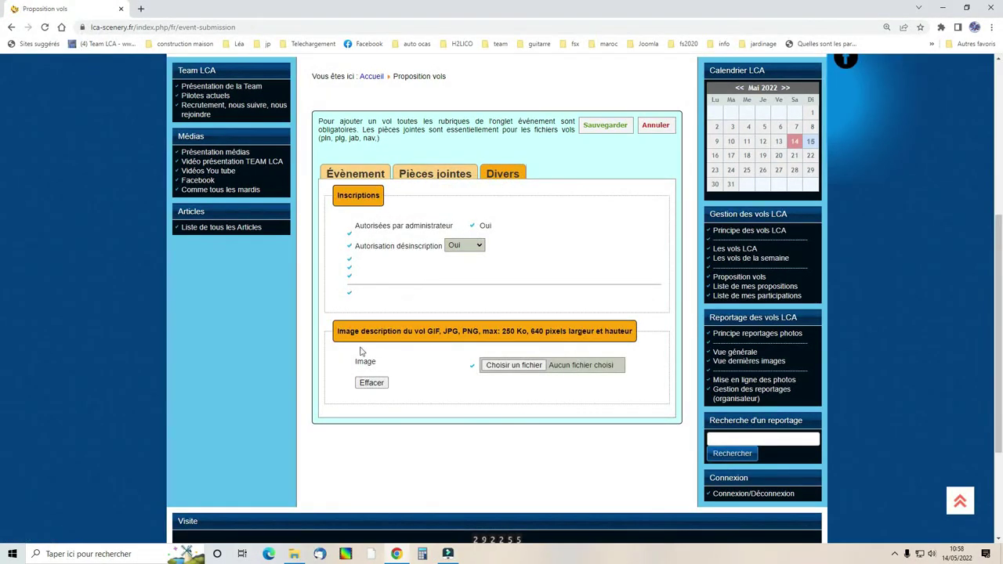
drag(427, 332, 544, 333)
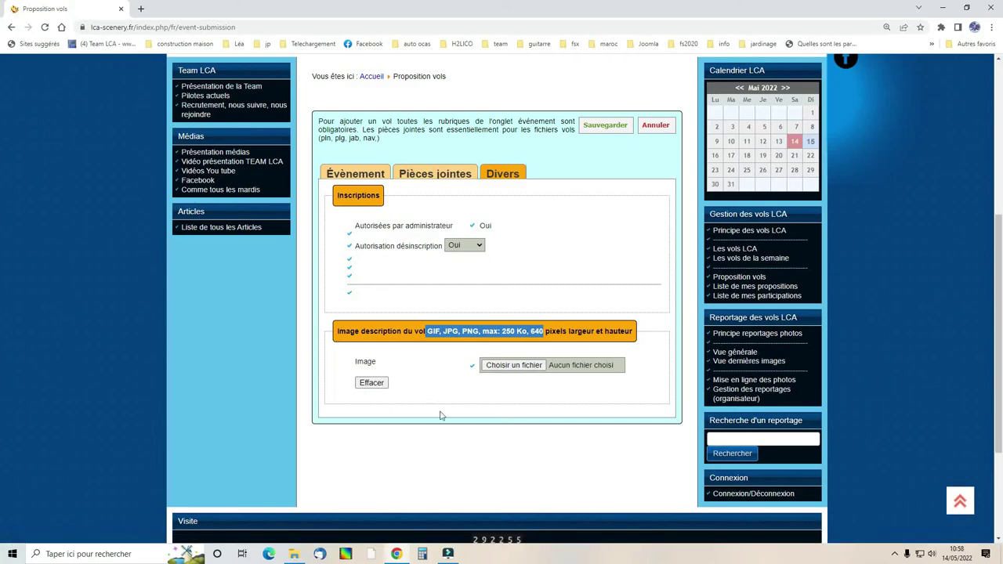
click(510, 368)
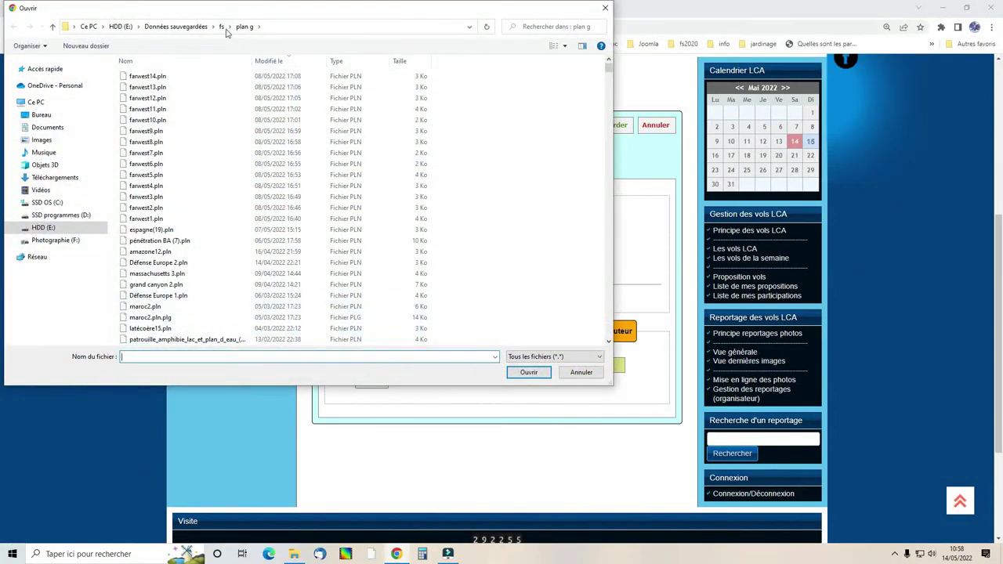
click(222, 25)
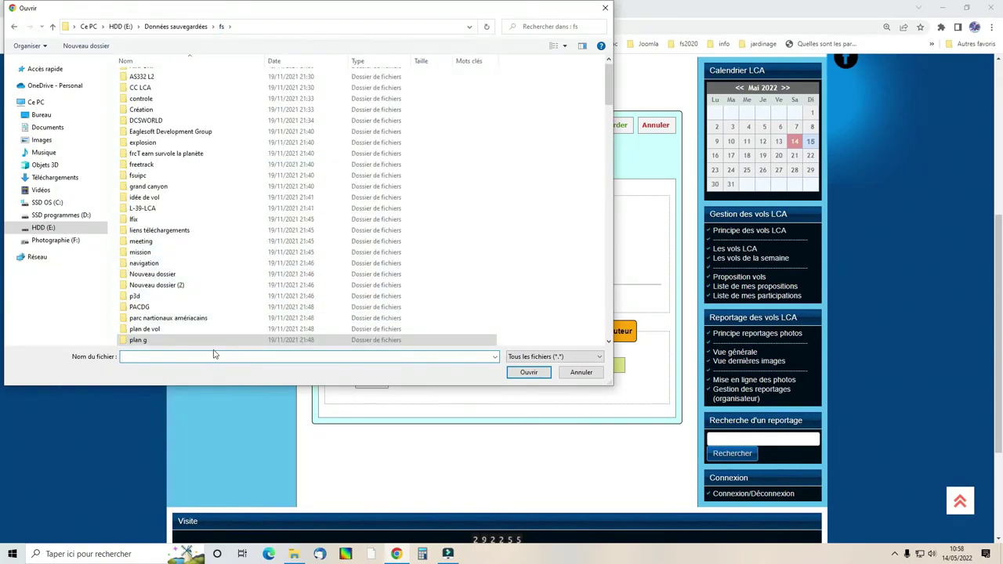
scroll(222, 329, down, 7)
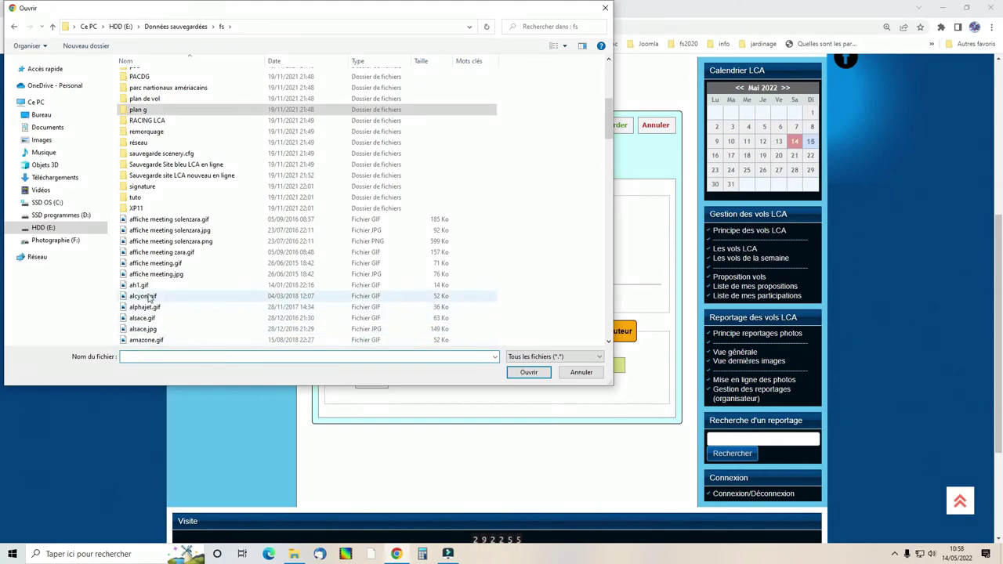
click(145, 297)
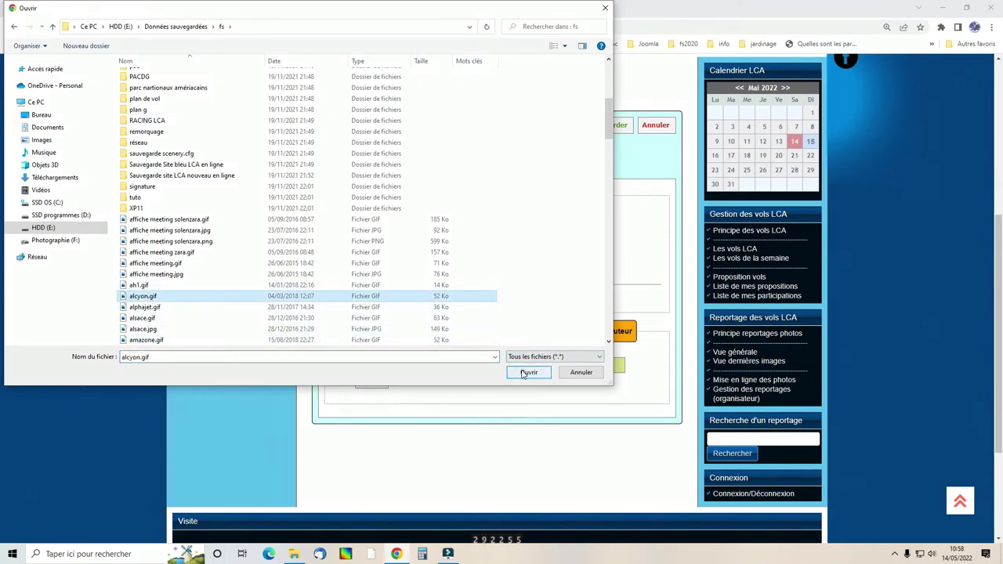
click(526, 371)
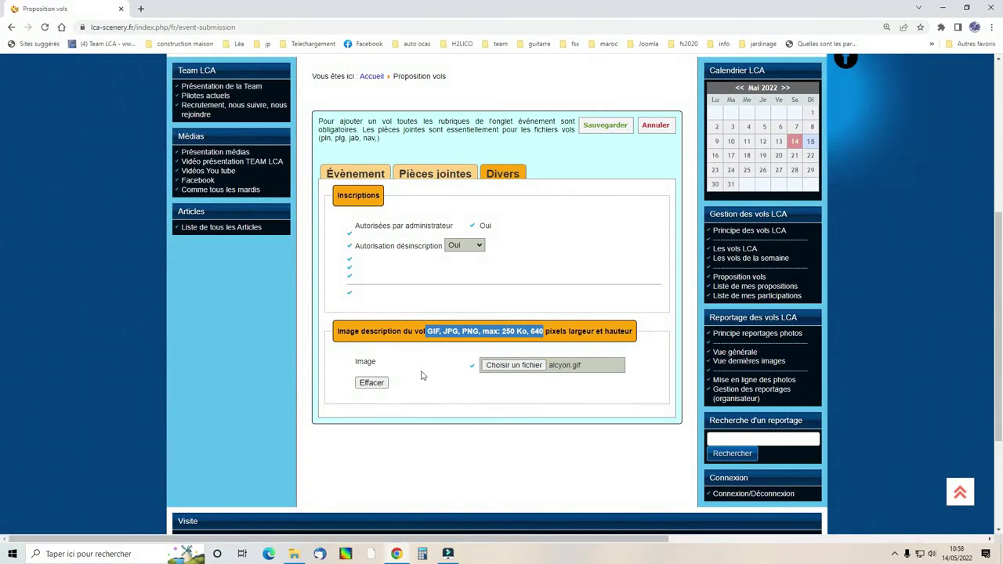
scroll(540, 309, up, 2)
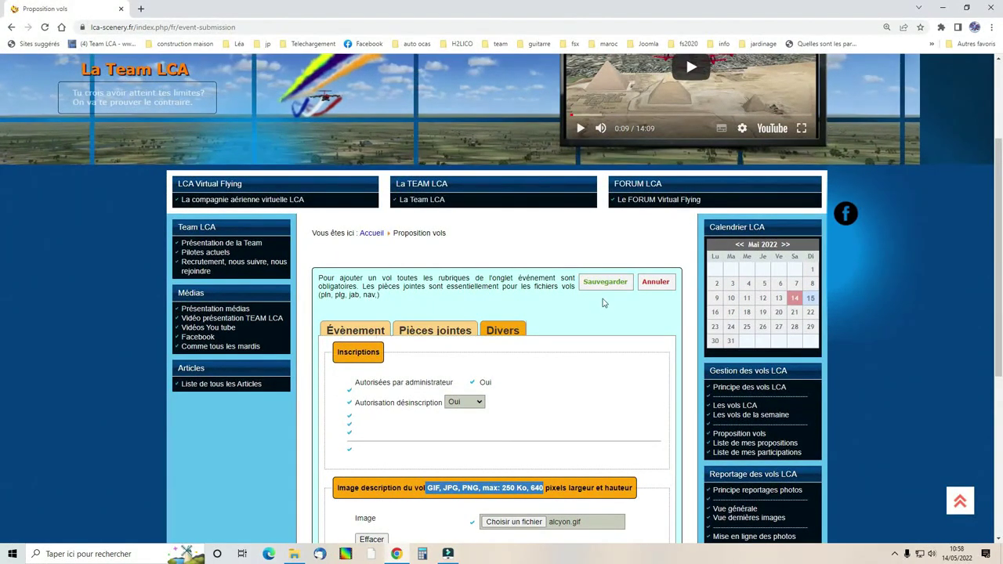
Submit the 'test vidéo' event proposal and view the published event page.
click(602, 284)
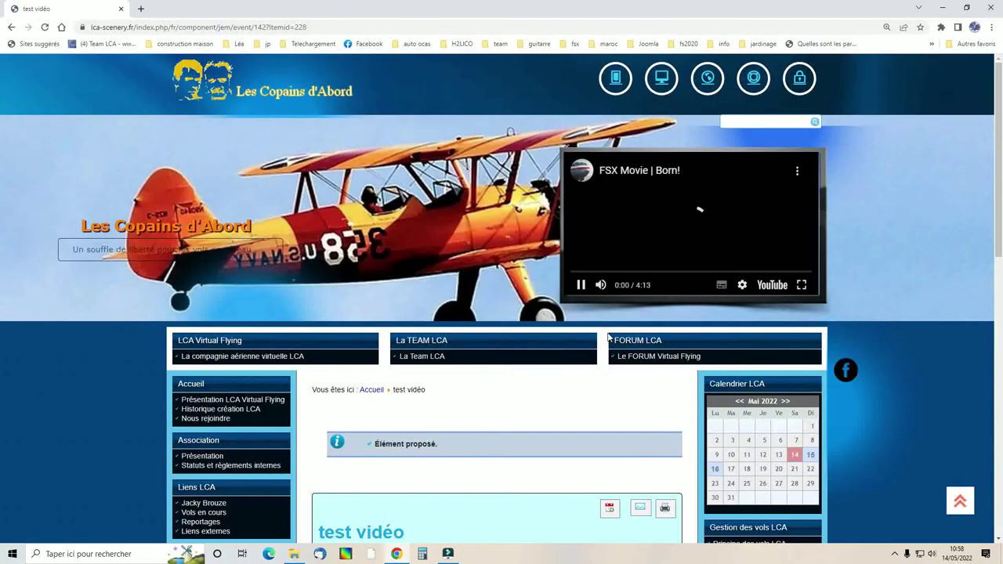
scroll(535, 313, down, 4)
scroll(520, 315, down, 1)
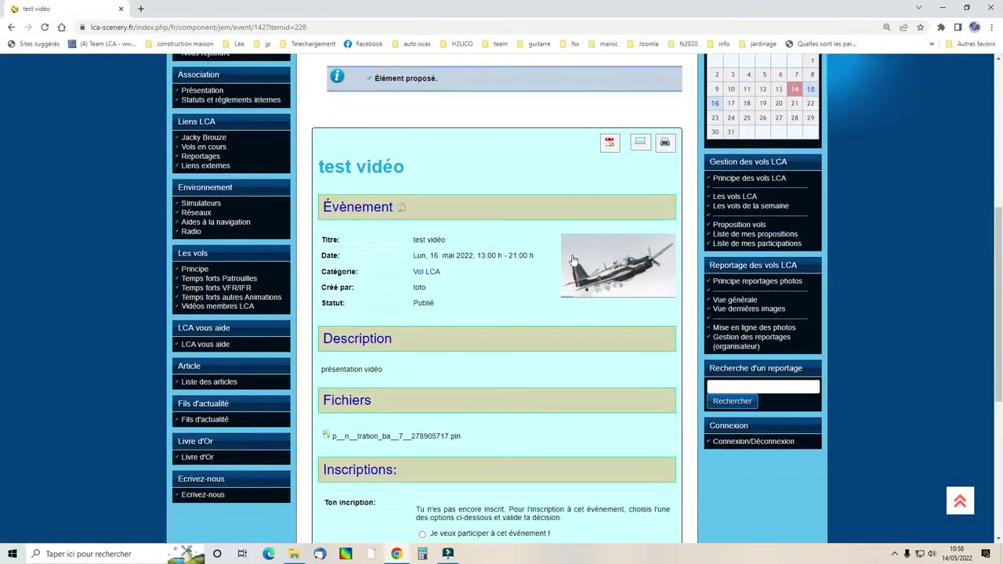
scroll(414, 319, down, 2)
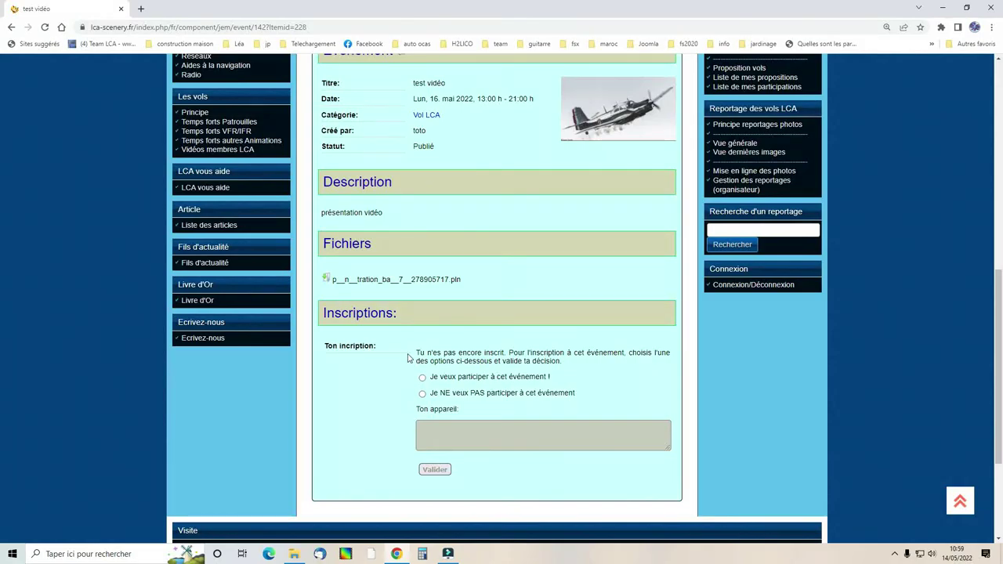
Tick 'Je veux participer' and start typing 'con.c' in the Ton appareil box.
click(422, 378)
click(436, 437)
text(con.c)
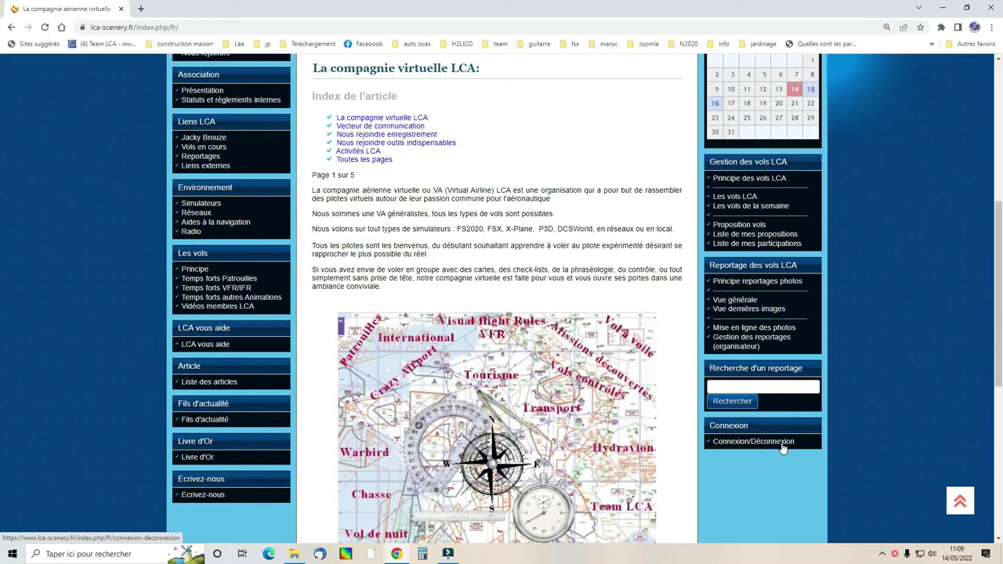
Log in as the second member on Connexion/Déconnexion using the autofilled credentials.
click(753, 441)
scroll(470, 457, down, 2)
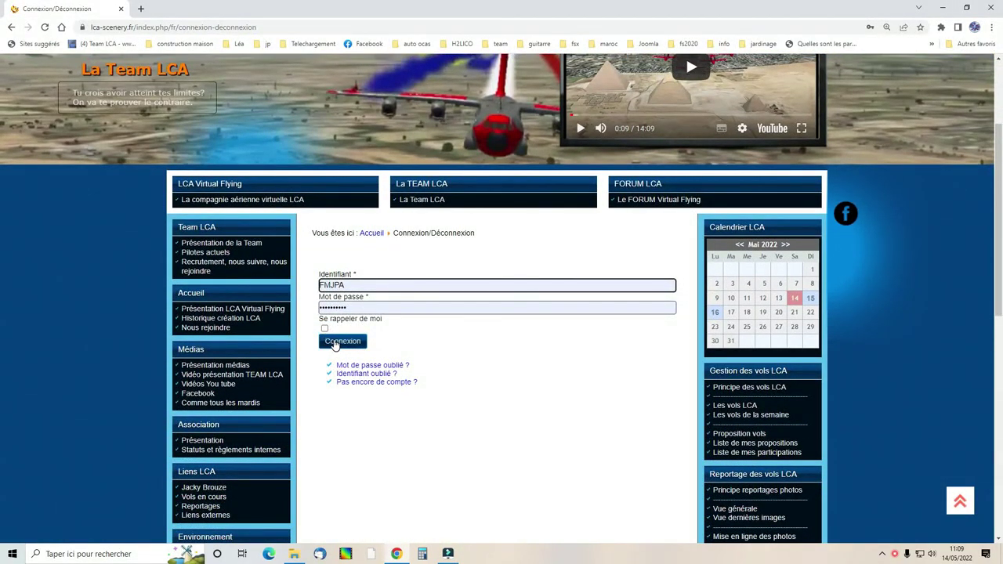
click(335, 342)
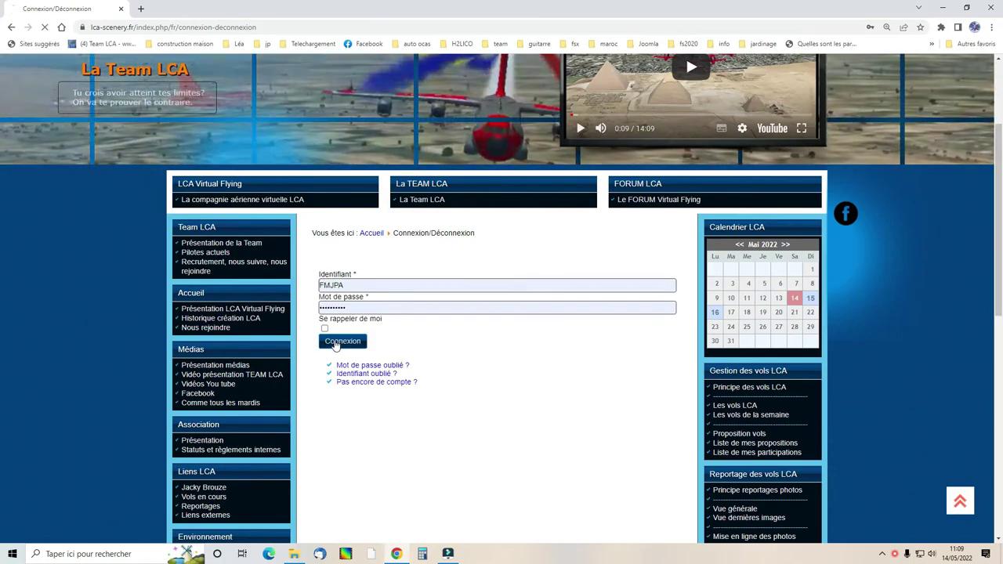
scroll(497, 407, down, 4)
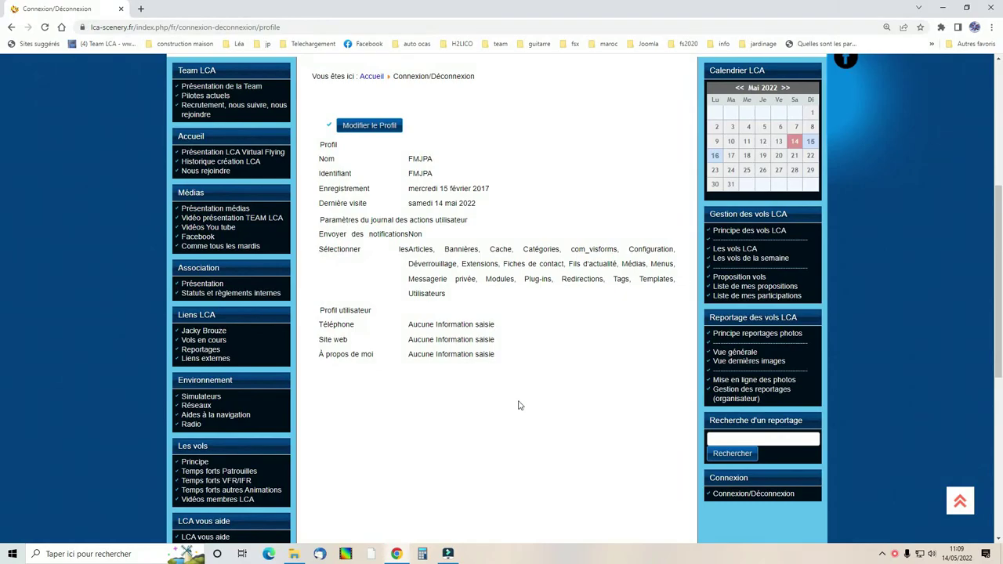
Open the 'test vidéo' event from the Les vols LCA list.
click(737, 249)
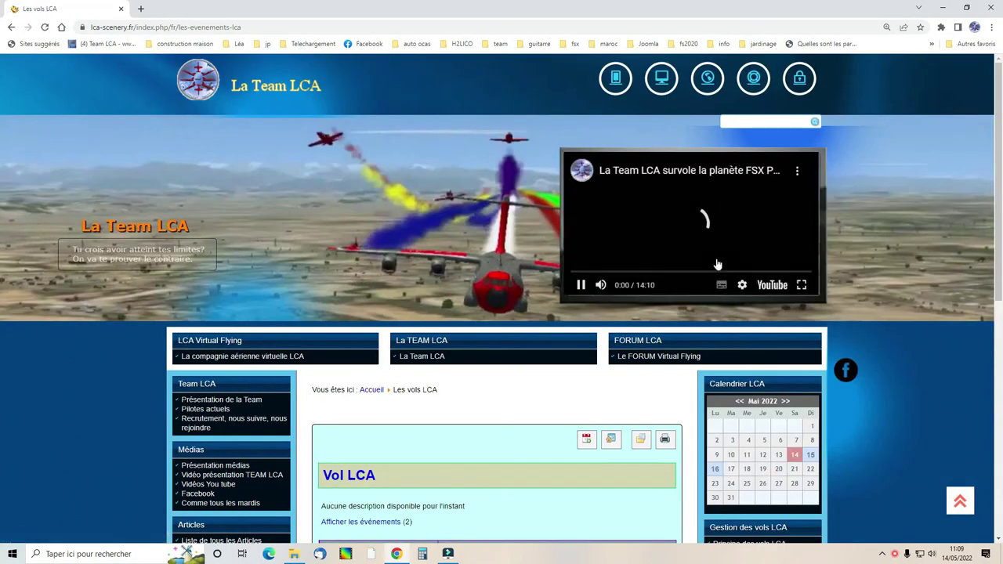
scroll(568, 313, down, 3)
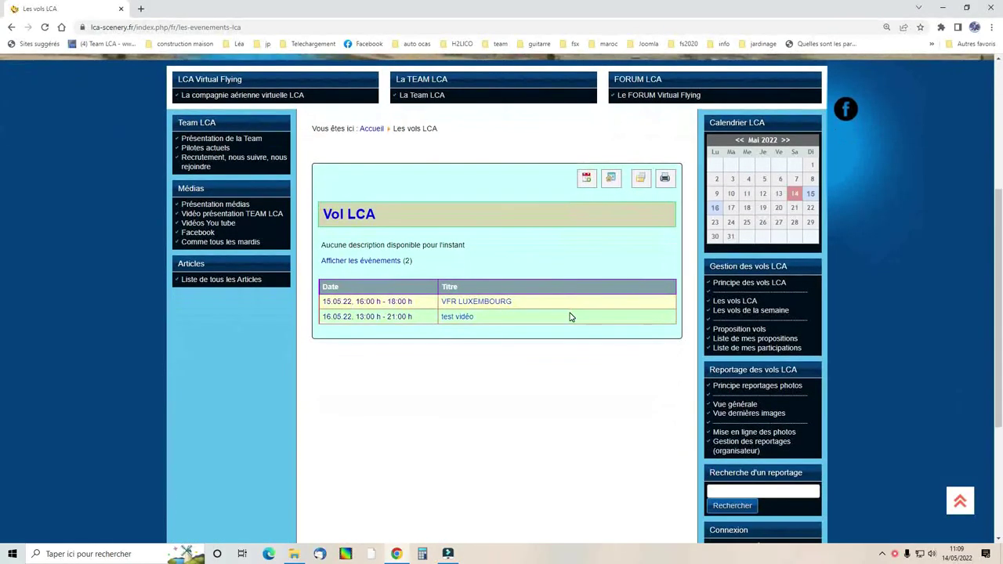
click(455, 318)
scroll(540, 338, down, 3)
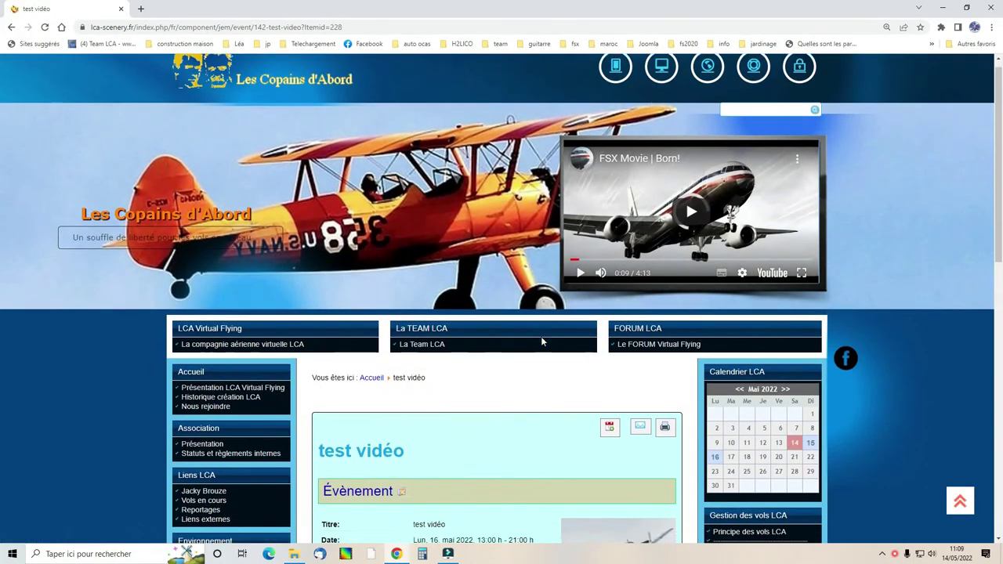
scroll(541, 343, down, 3)
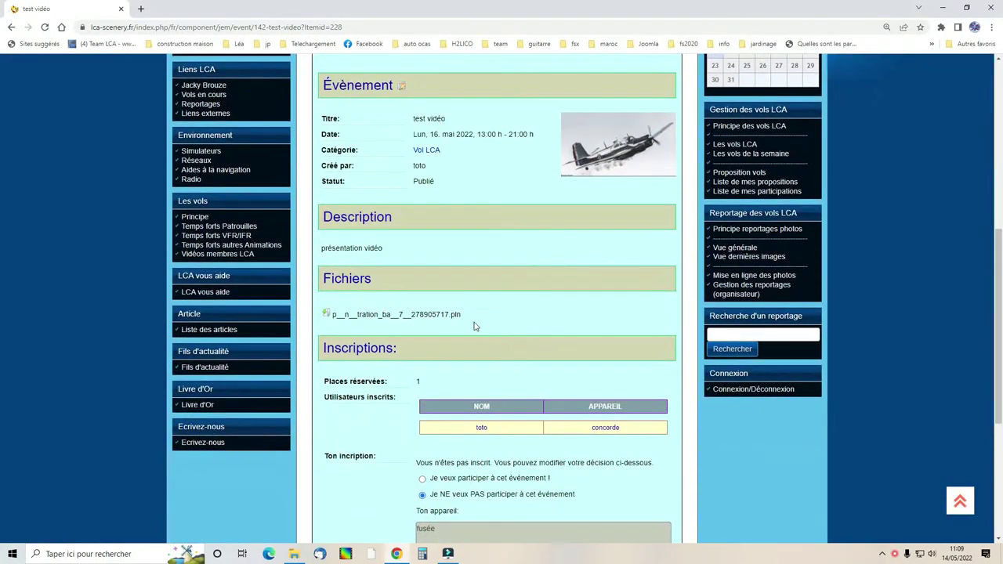
scroll(525, 327, down, 1)
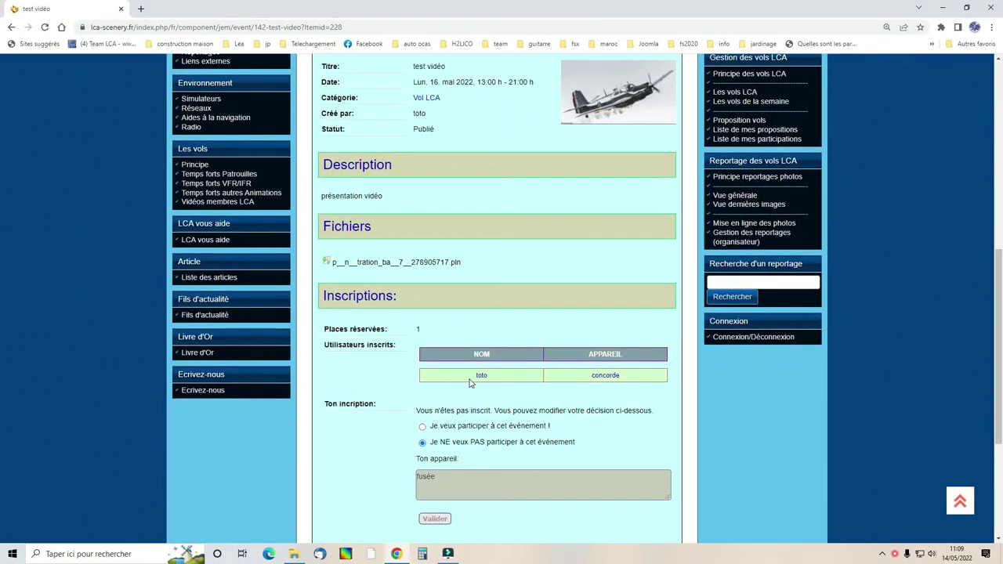
Choose 'Je veux participer à cet événement', keep aircraft 'fusée', and validate.
click(421, 428)
drag(435, 483, 402, 481)
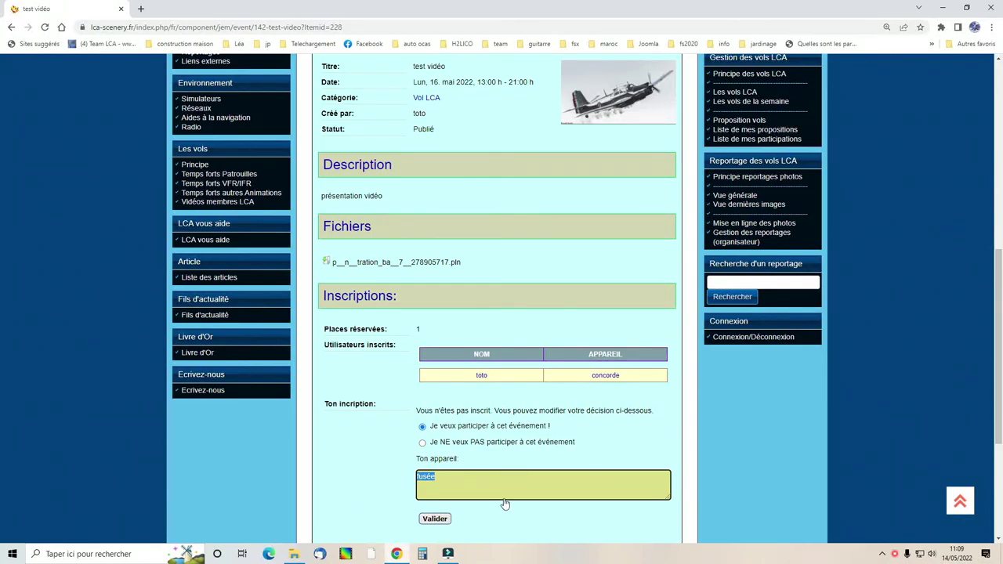
click(443, 523)
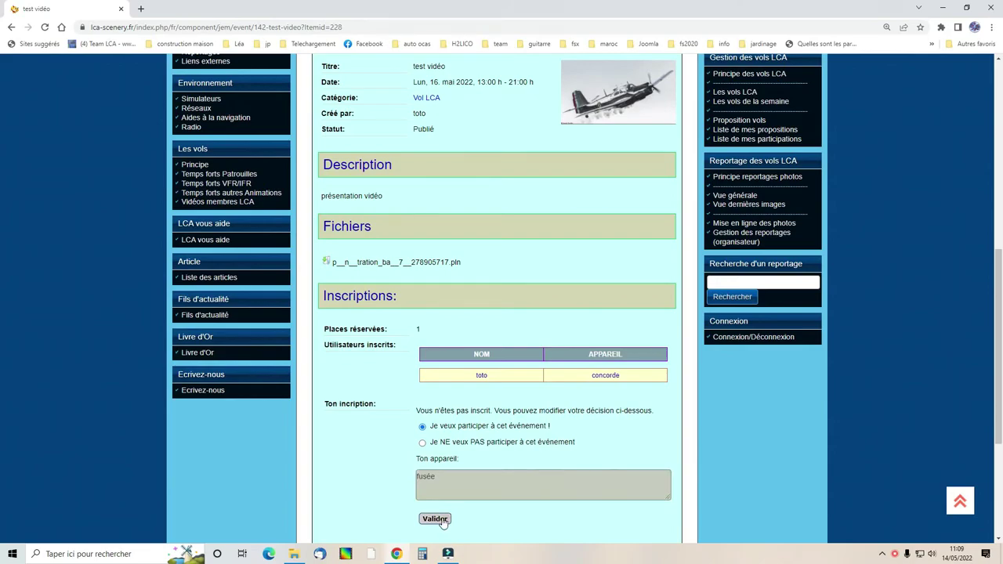
Check the participant table, then reopen 'test vidéo' from the home calendar's 16 May.
scroll(494, 498, down, 7)
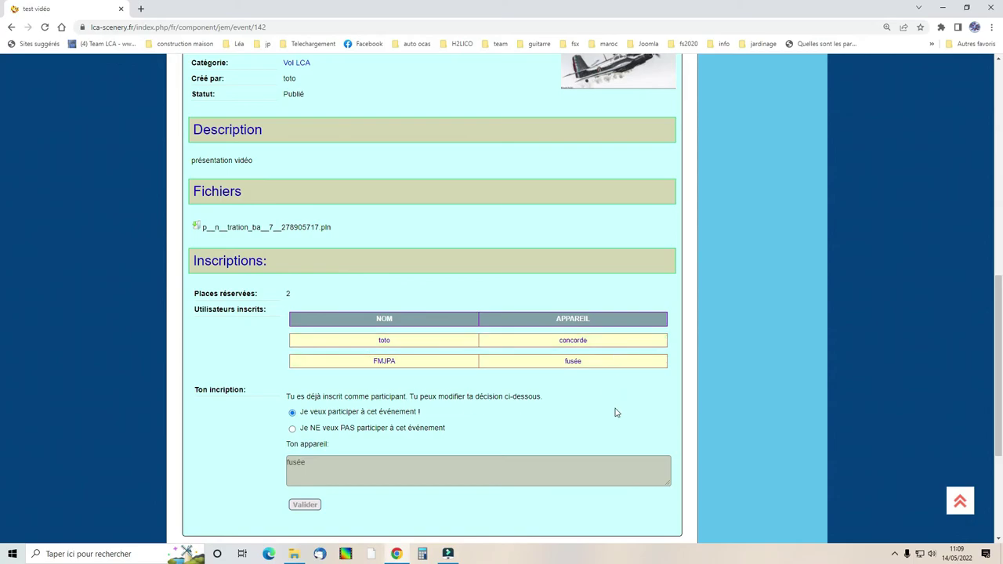
scroll(624, 419, up, 4)
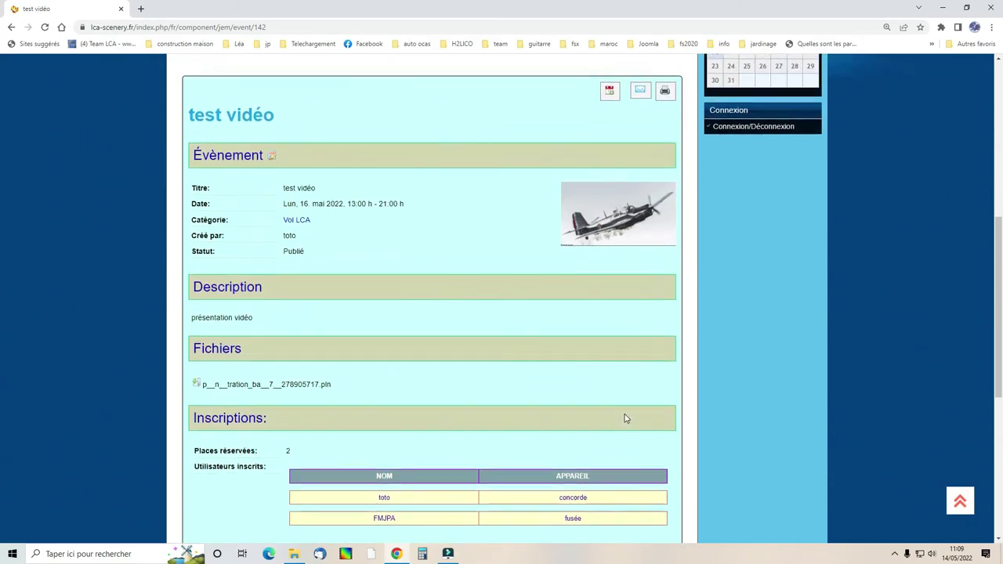
scroll(621, 422, up, 2)
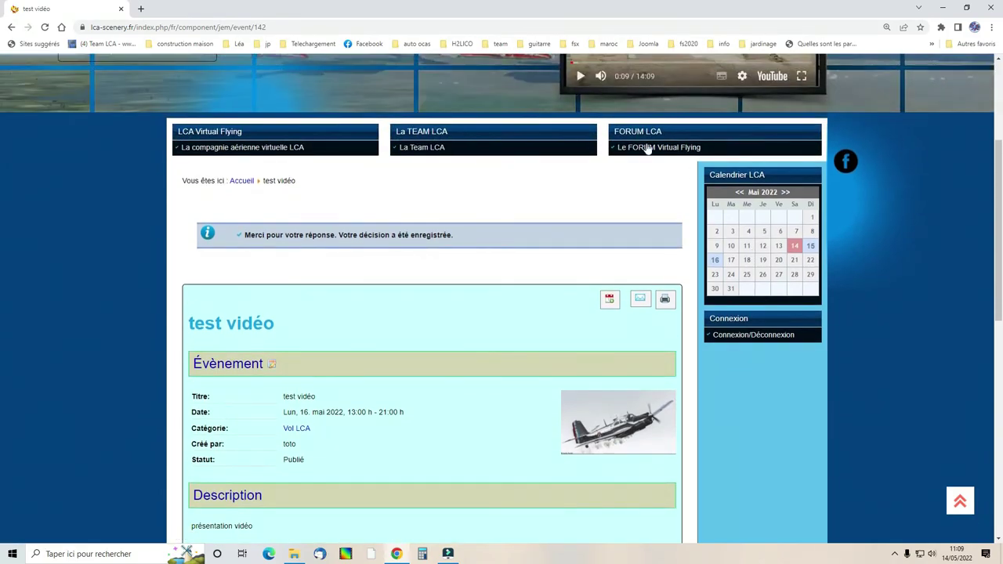
click(282, 147)
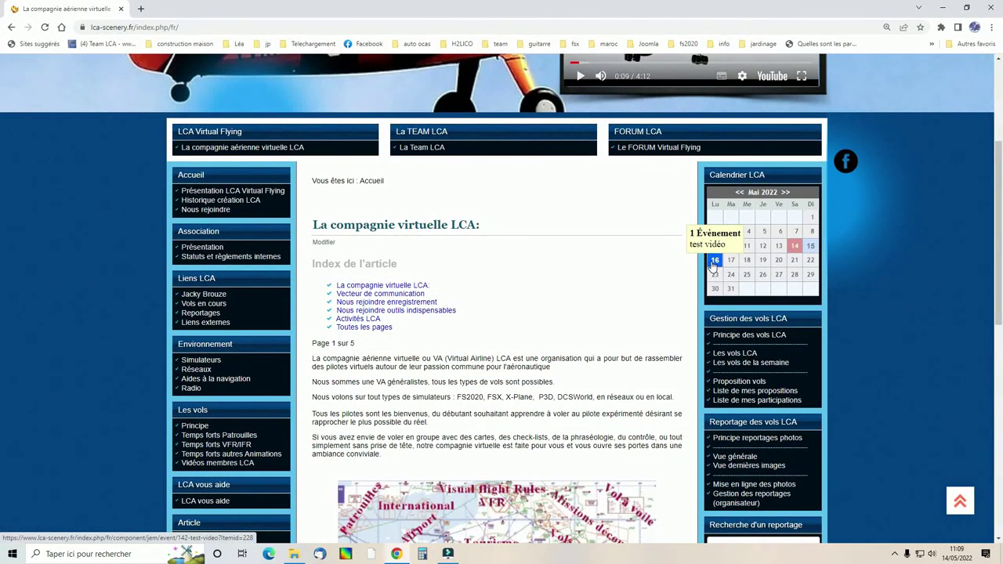
click(713, 264)
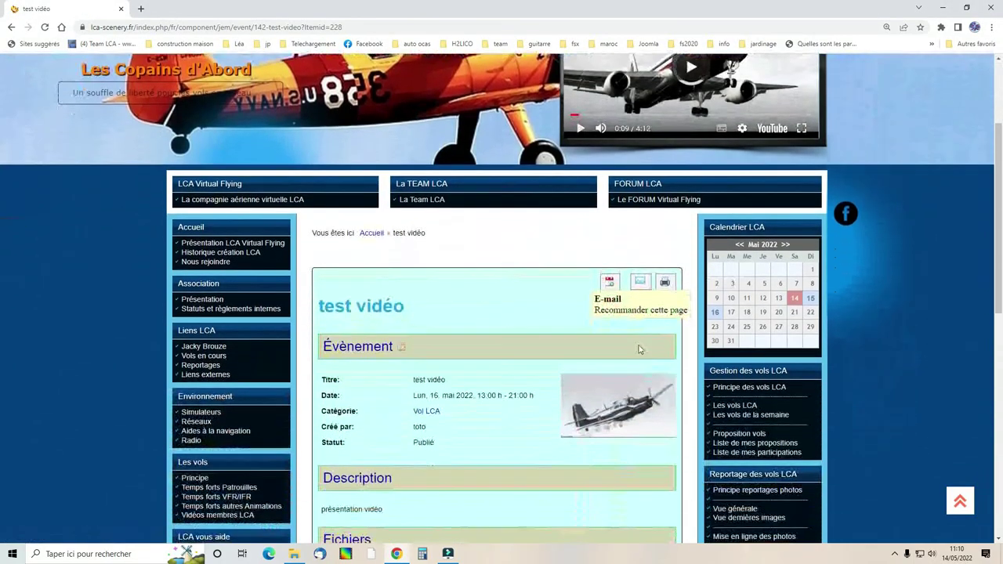
scroll(598, 365, down, 3)
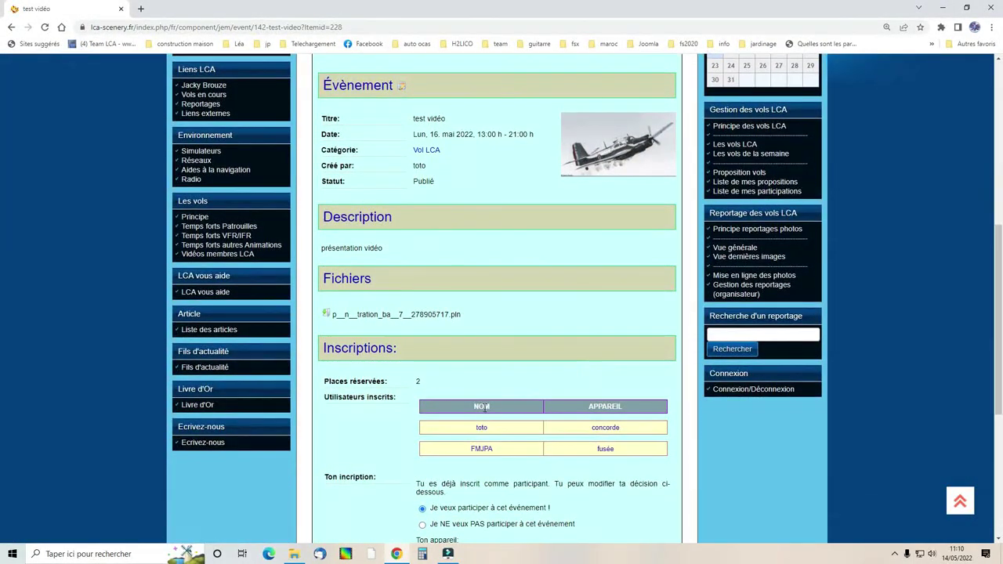
scroll(530, 464, down, 2)
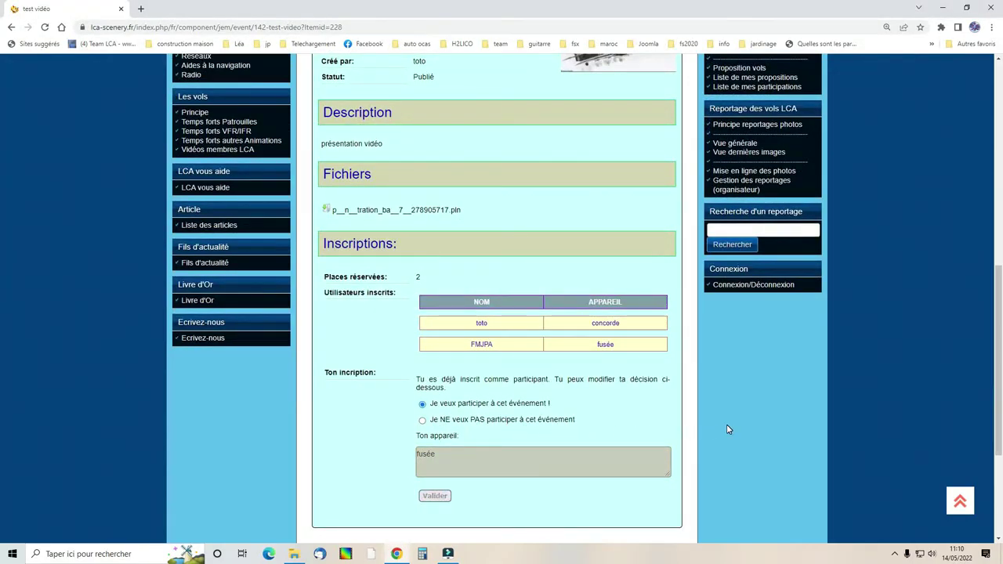
scroll(727, 428, up, 2)
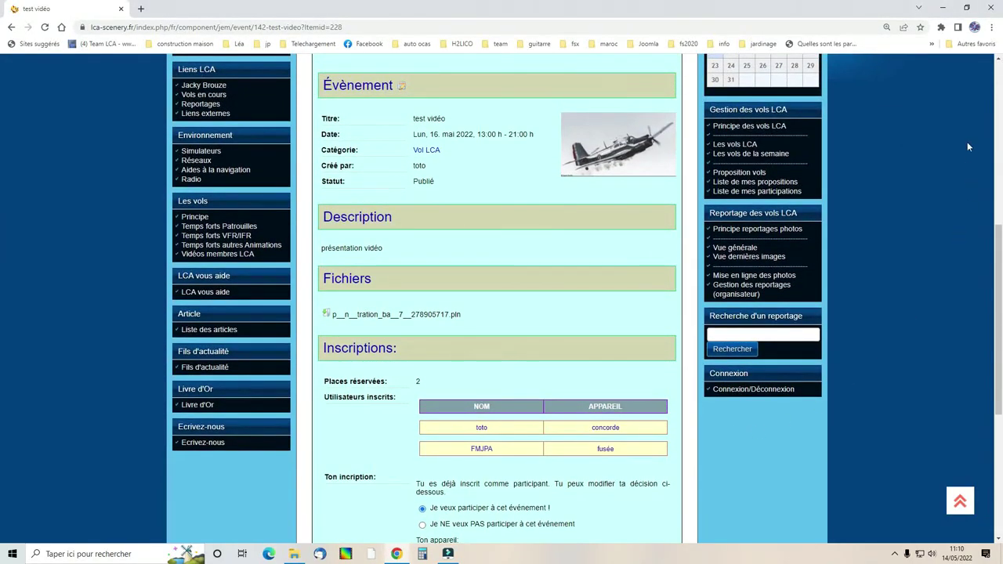
Show Liste de mes participations with 'test vidéo' on 16.05.22, comment 'fusée'.
click(788, 195)
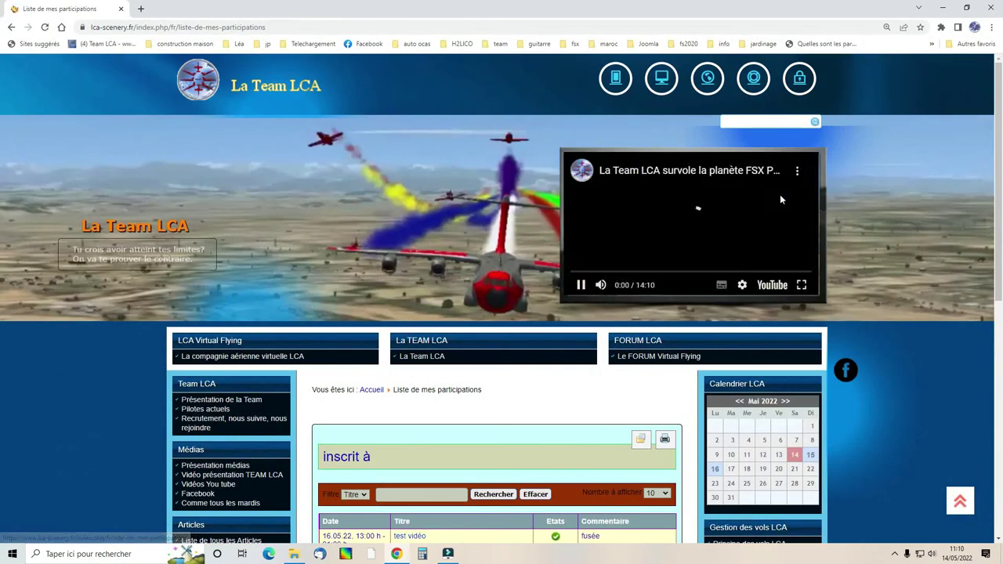
scroll(493, 360, down, 4)
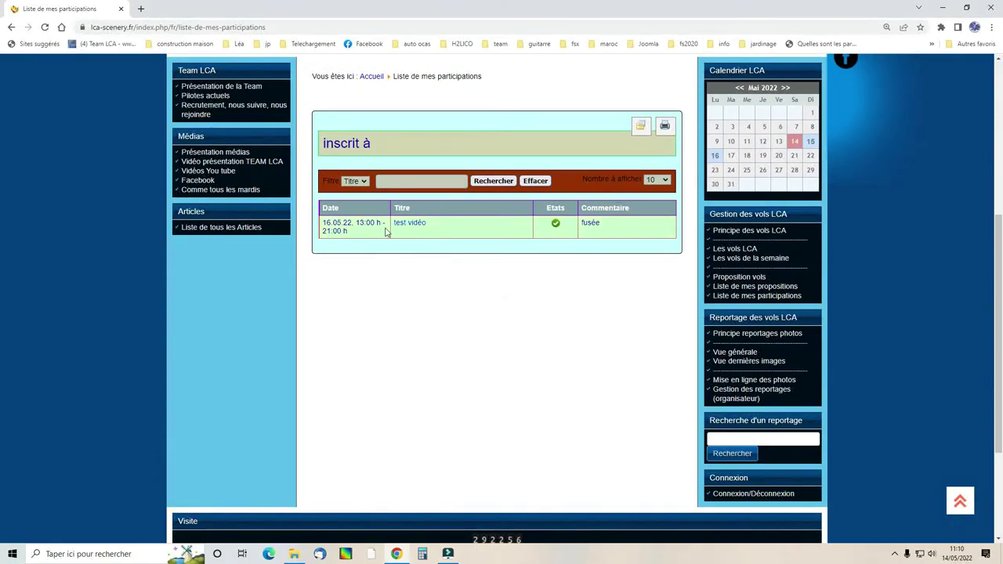
mouse_move(555, 225)
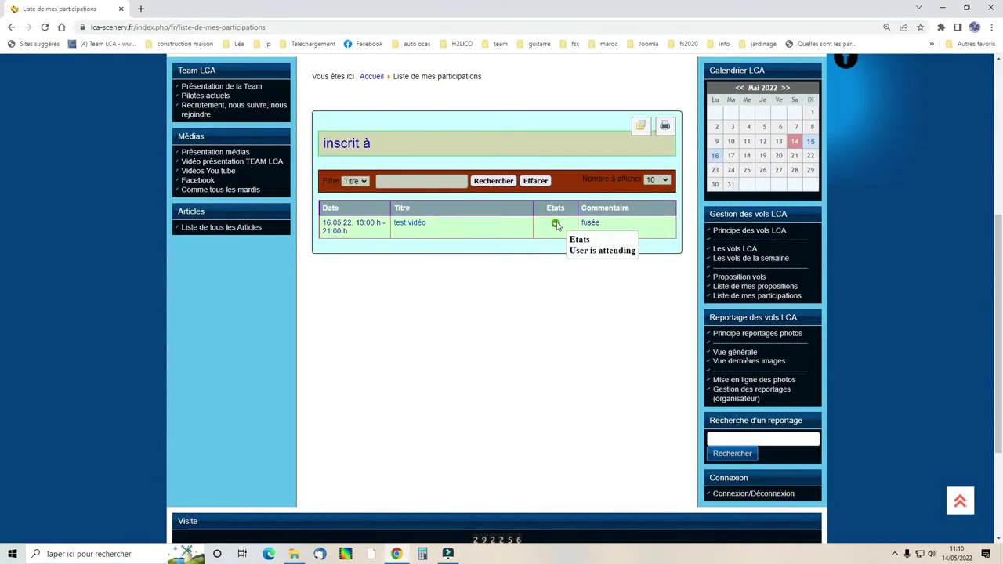